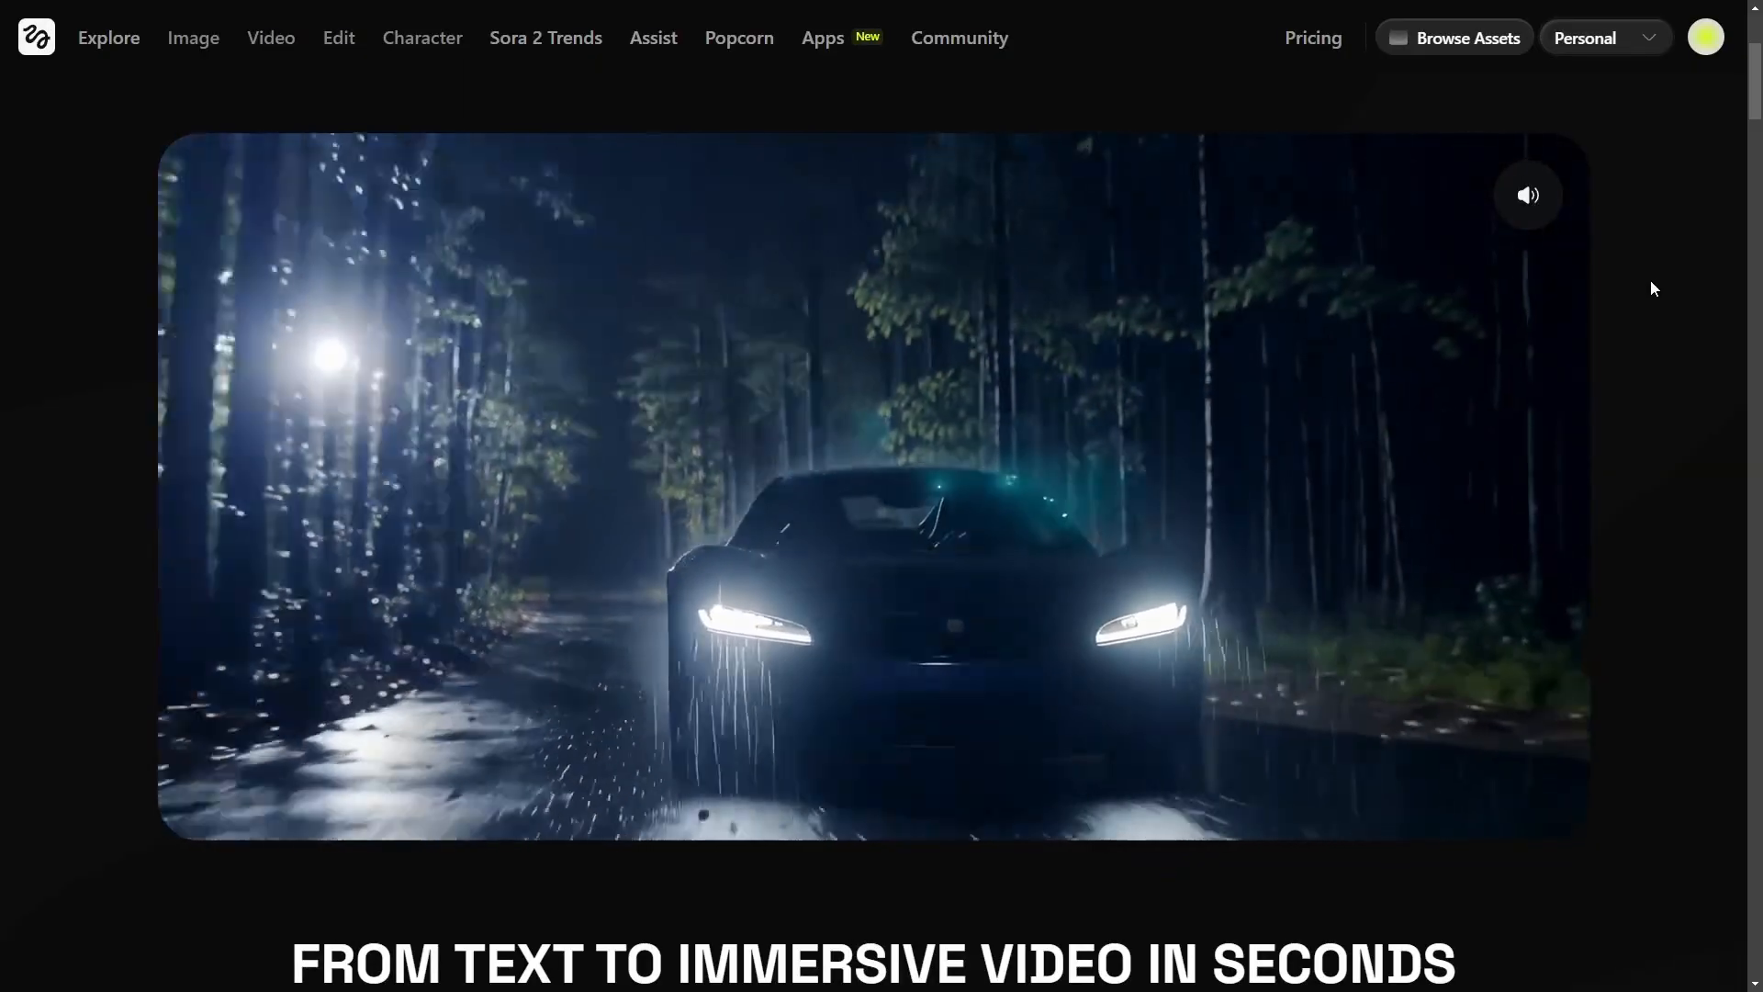
Look through the Kling 2.6 landing page, covering the demo video, the three generation steps, the feature examples and the plans section
{"action": "scroll", "coordinate": [1624, 227], "scroll_direction": "down", "scroll_amount": 3}
{"action": "scroll", "coordinate": [1625, 234], "scroll_direction": "down", "scroll_amount": 6}
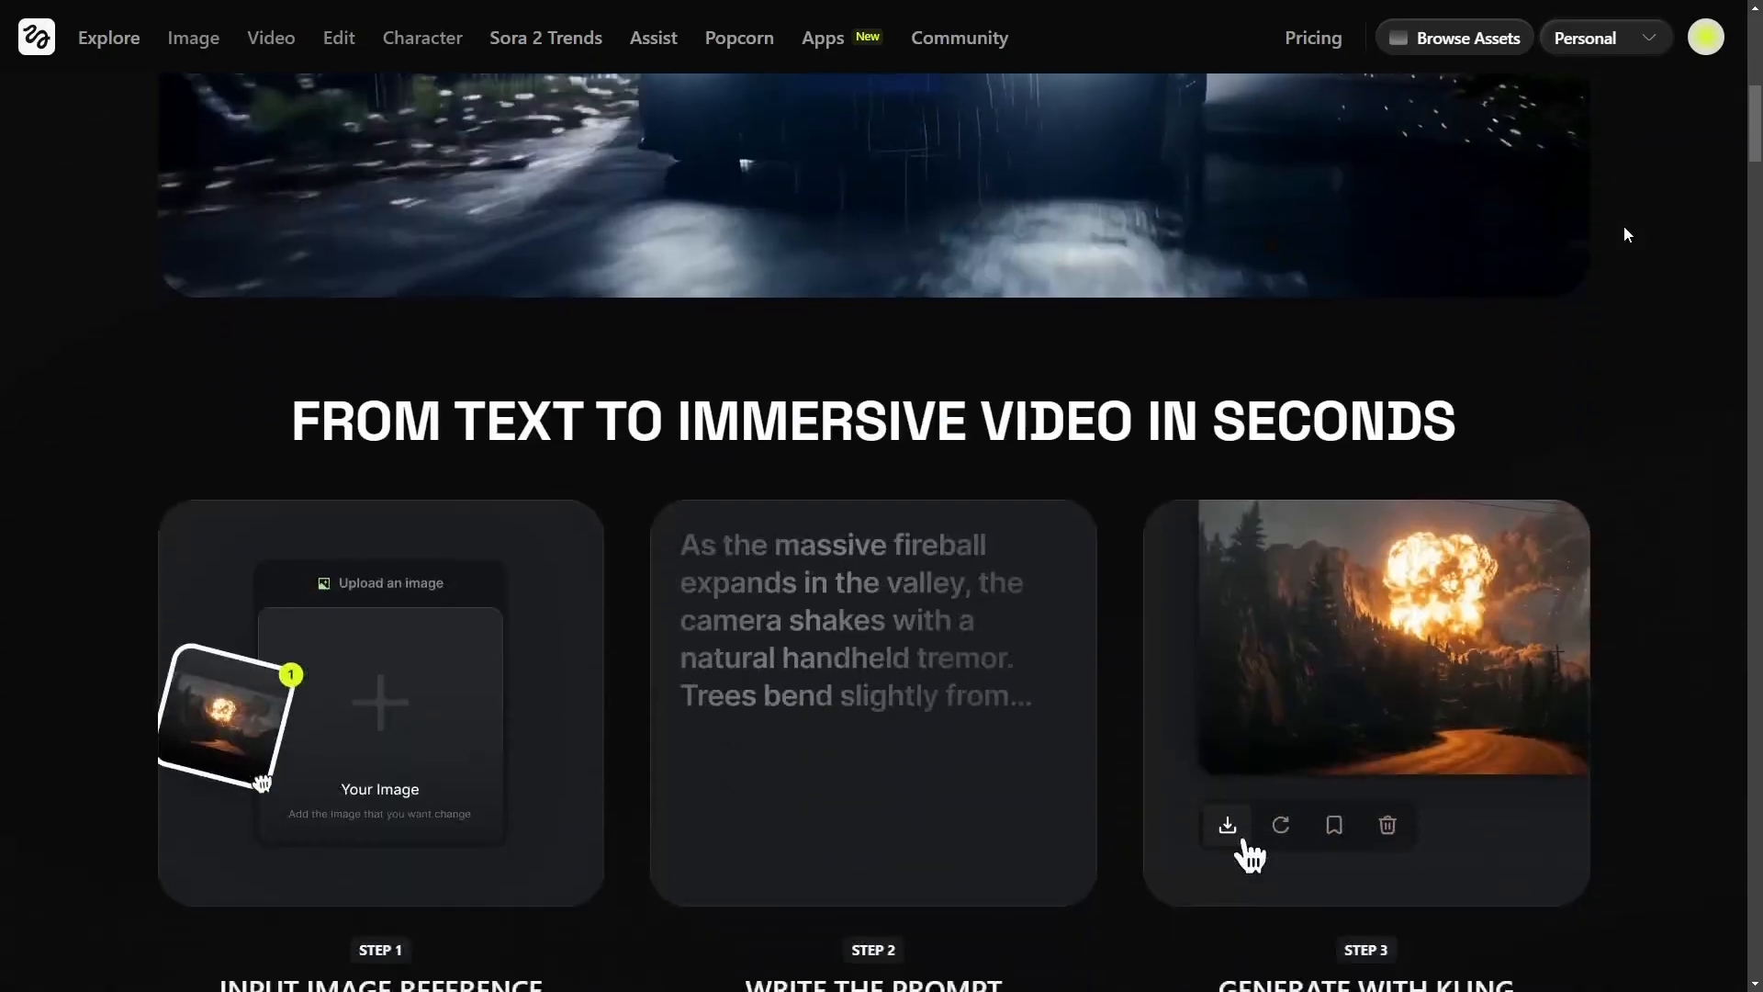
{"action": "scroll", "coordinate": [1624, 229], "scroll_direction": "up", "scroll_amount": 10}
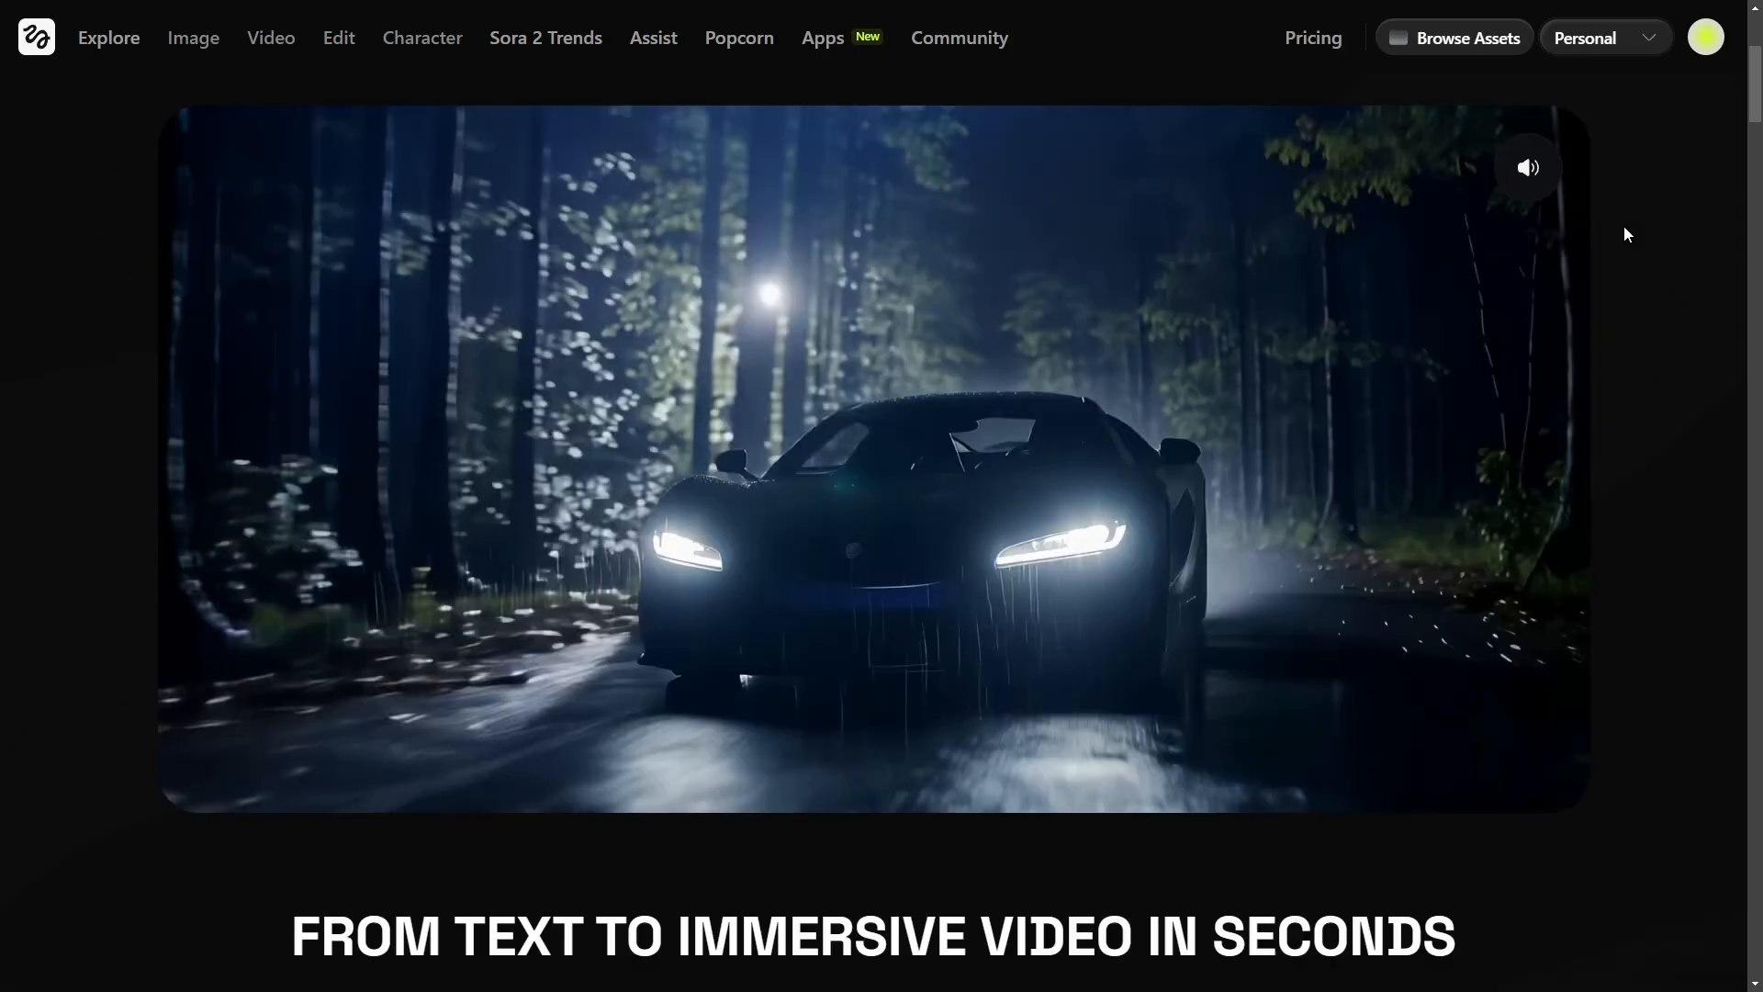
{"action": "scroll", "coordinate": [1642, 303], "scroll_direction": "down", "scroll_amount": 10}
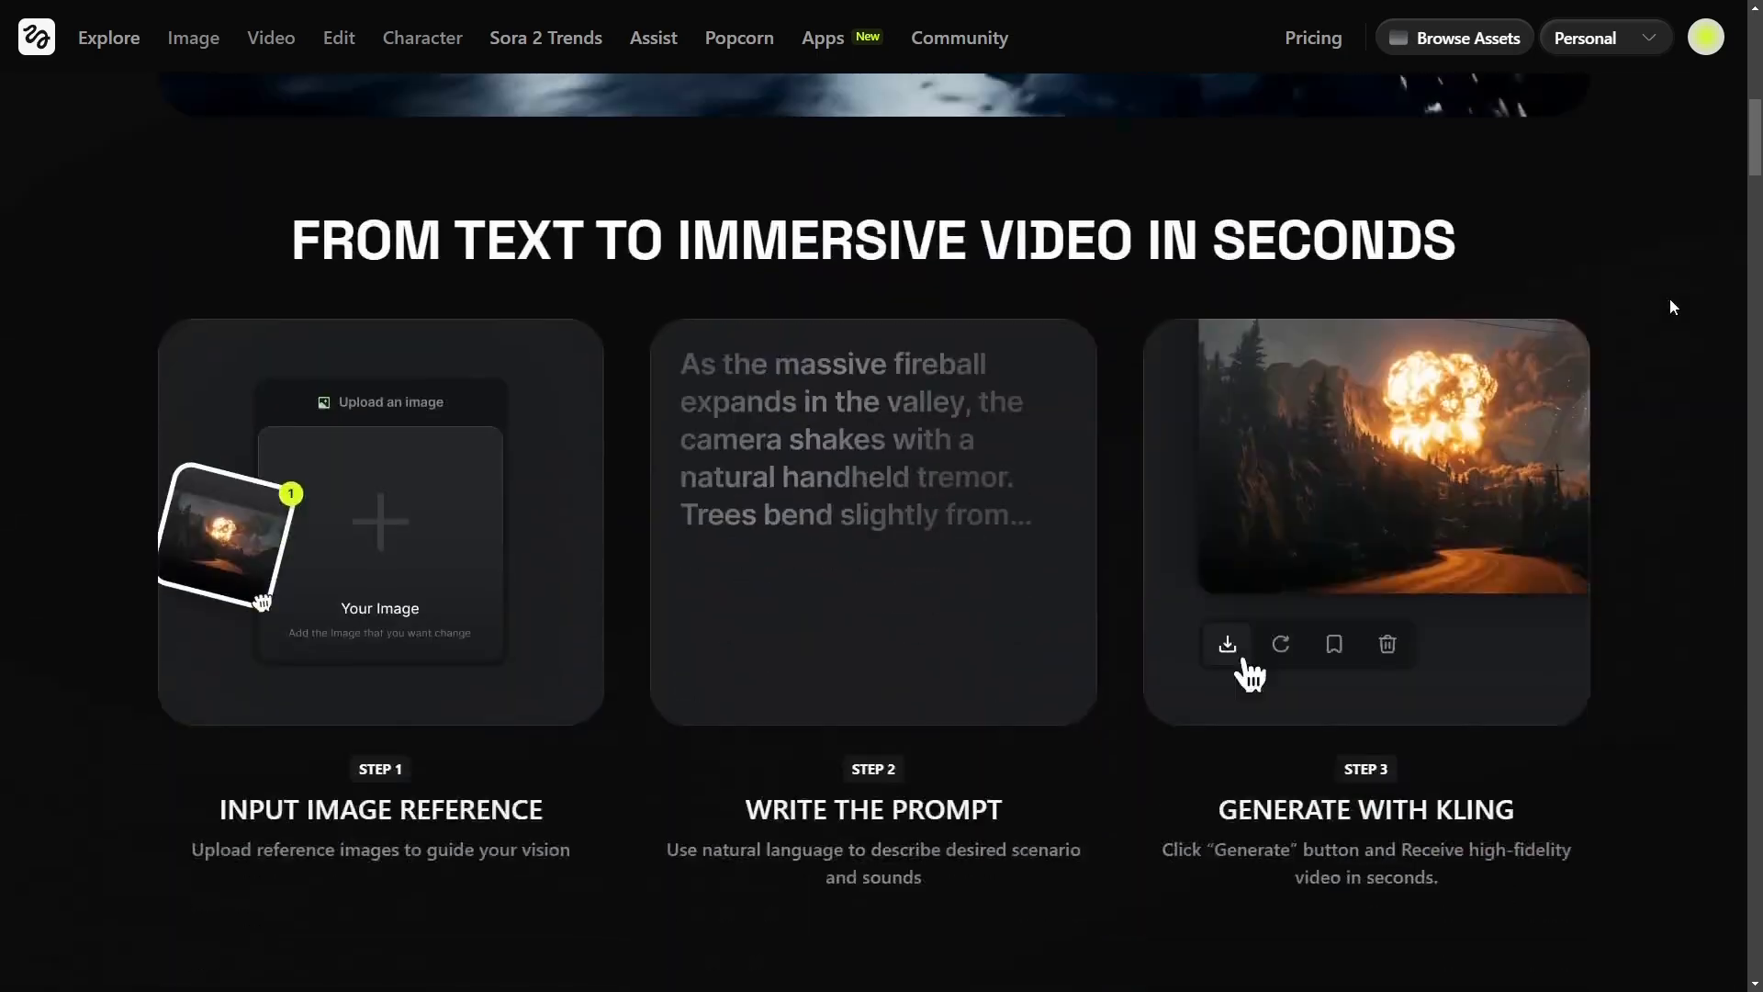
{"action": "scroll", "coordinate": [1422, 385], "scroll_direction": "down", "scroll_amount": 3}
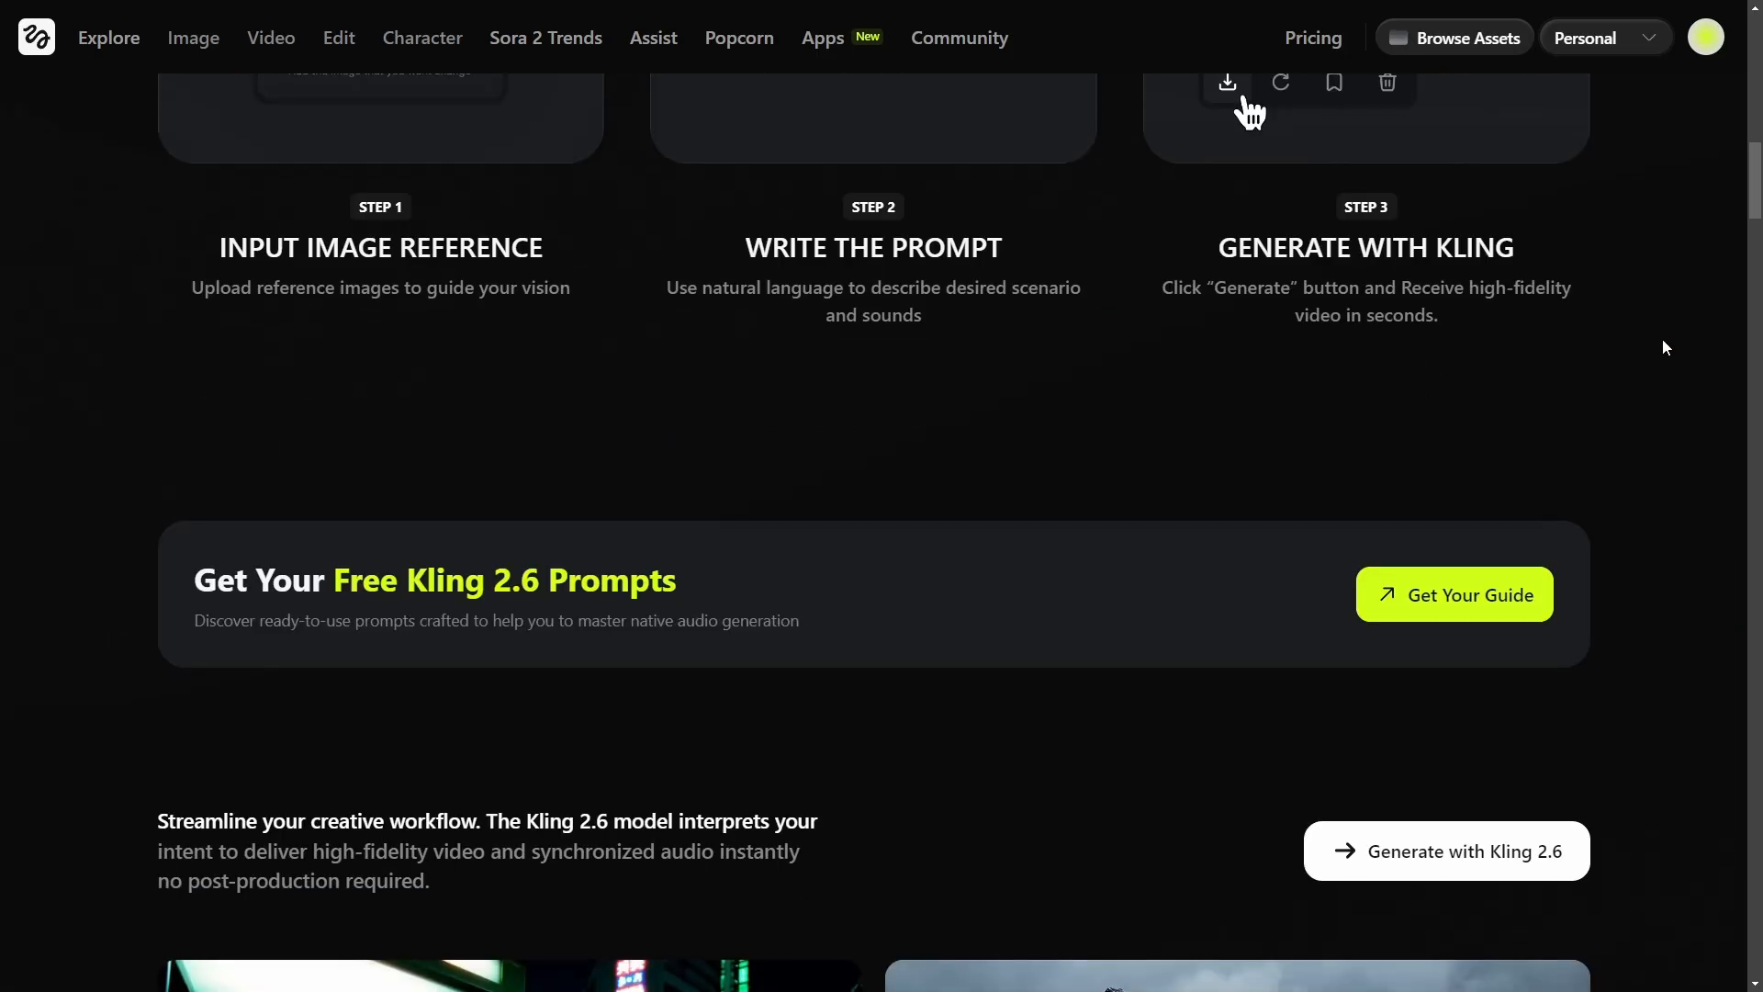
{"action": "scroll", "coordinate": [1665, 346], "scroll_direction": "down", "scroll_amount": 6}
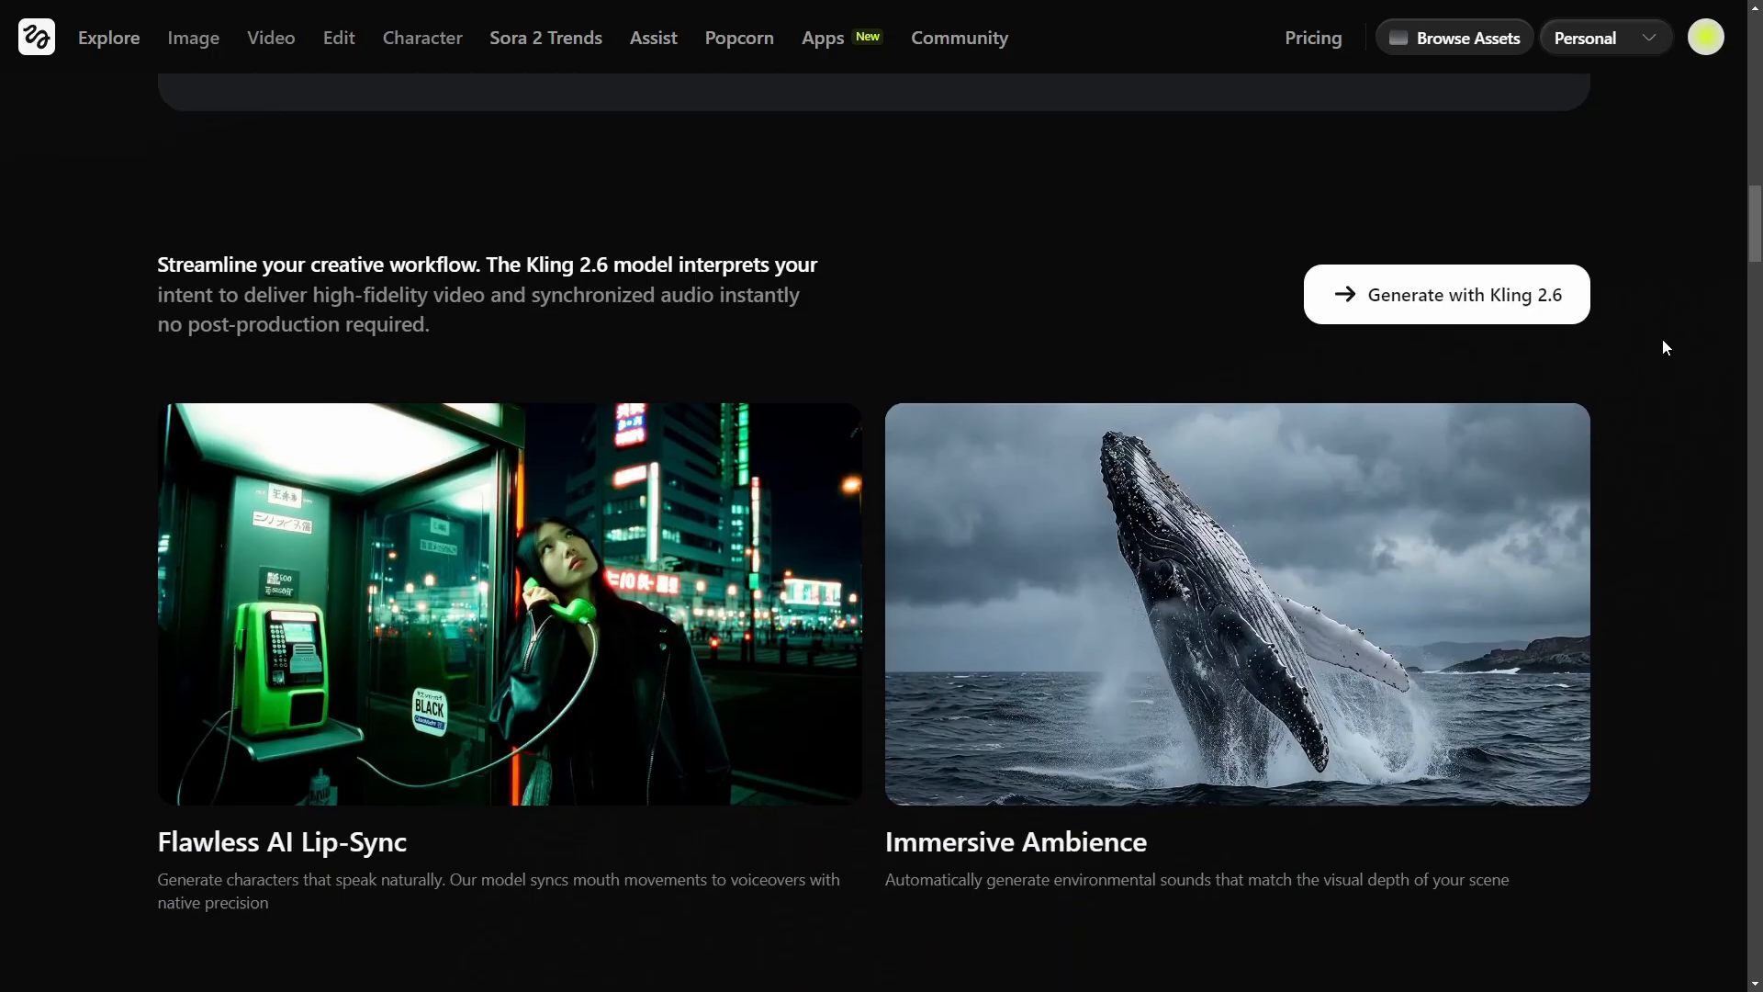
{"action": "scroll", "coordinate": [1664, 345], "scroll_direction": "down", "scroll_amount": 2}
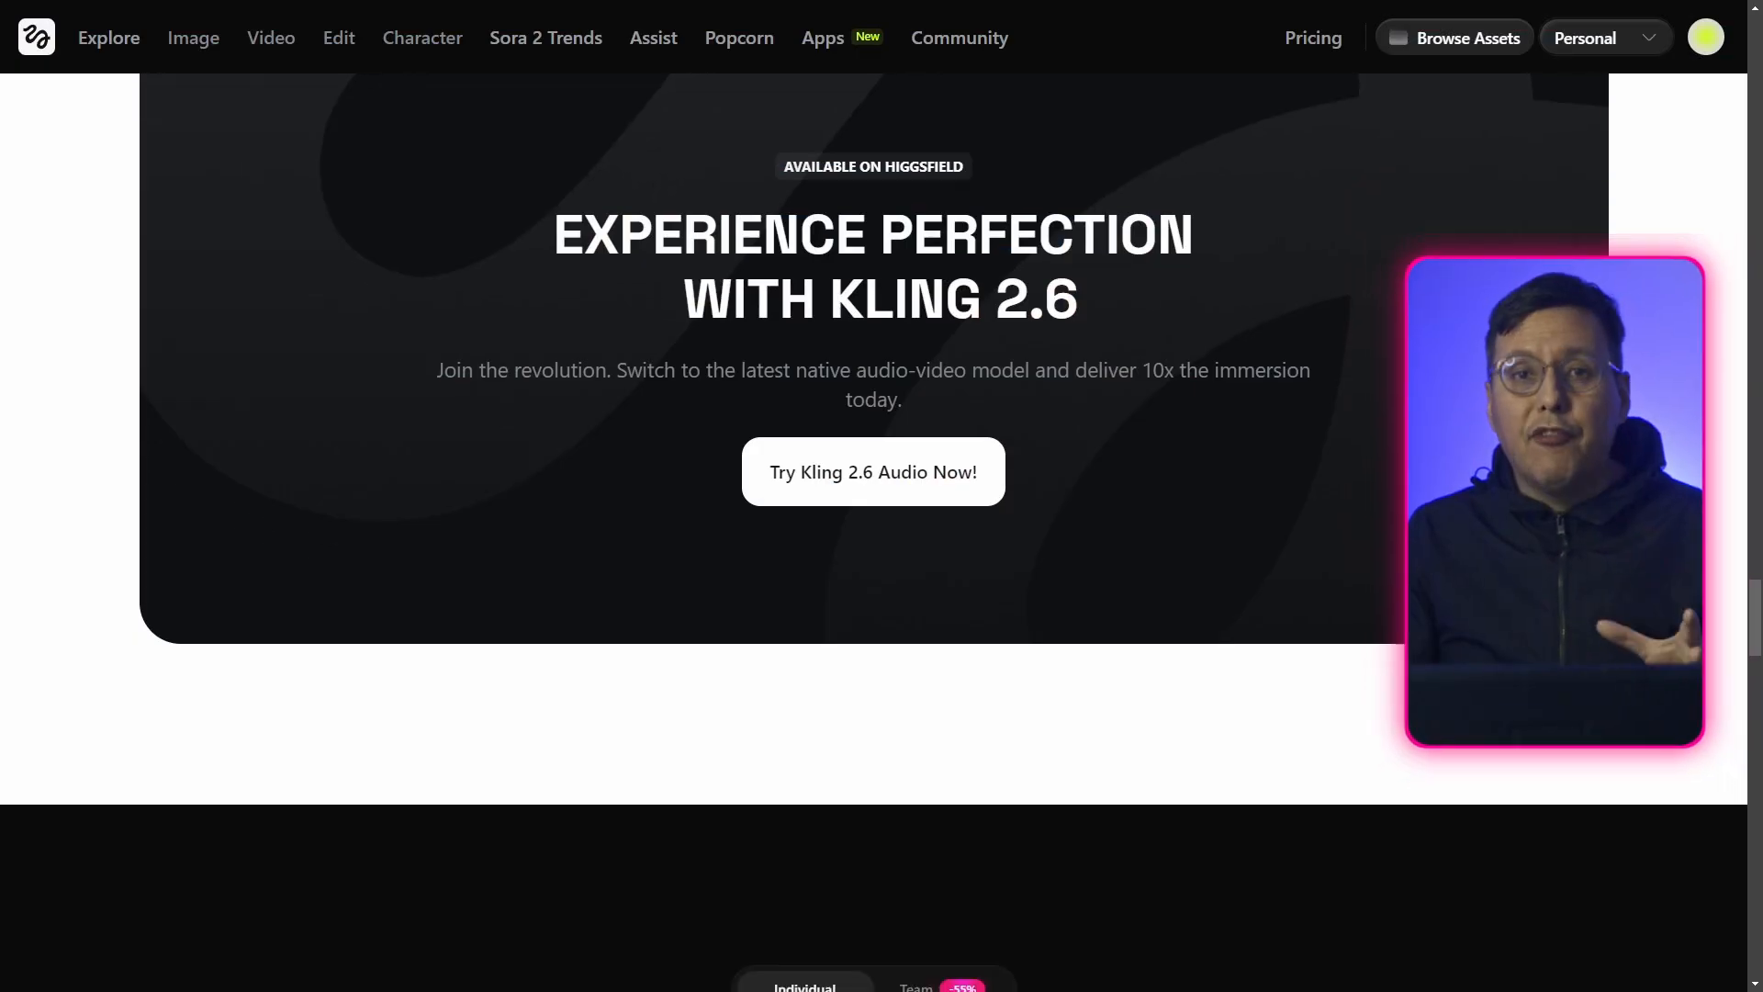
{"action": "scroll", "coordinate": [872, 551], "scroll_direction": "down", "scroll_amount": 5}
{"action": "scroll", "coordinate": [873, 551], "scroll_direction": "down", "scroll_amount": 7}
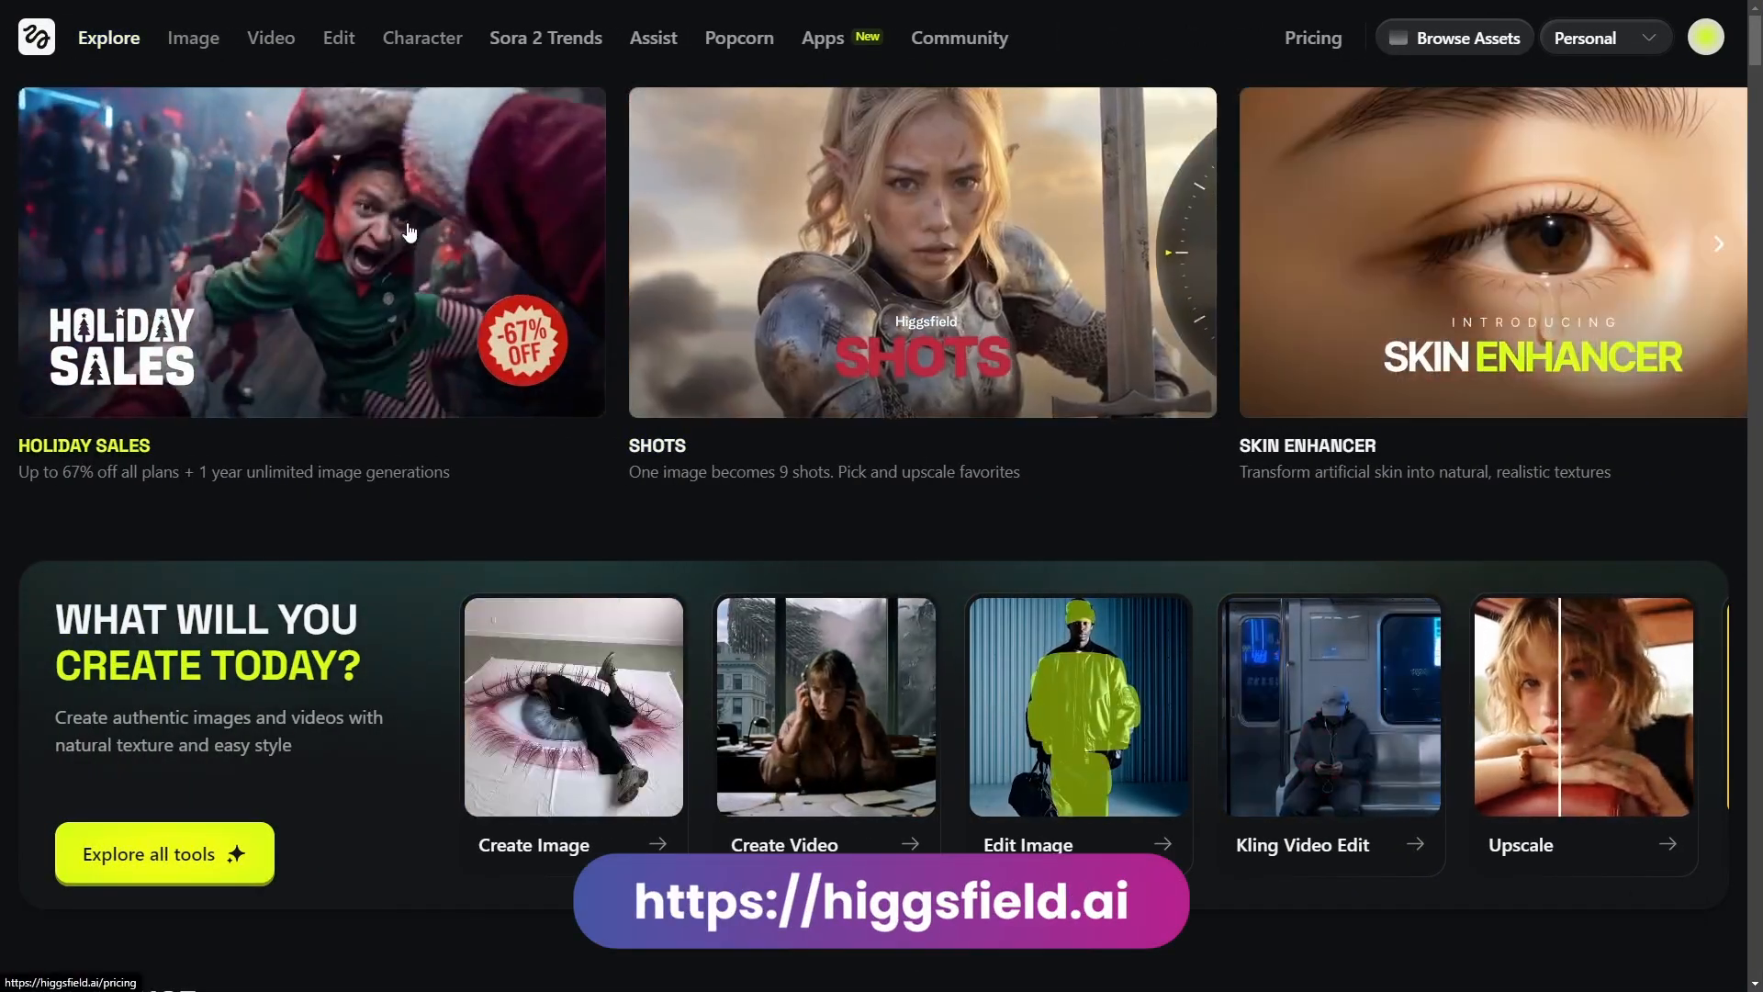
{"action": "mouse_move", "coordinate": [266, 38]}
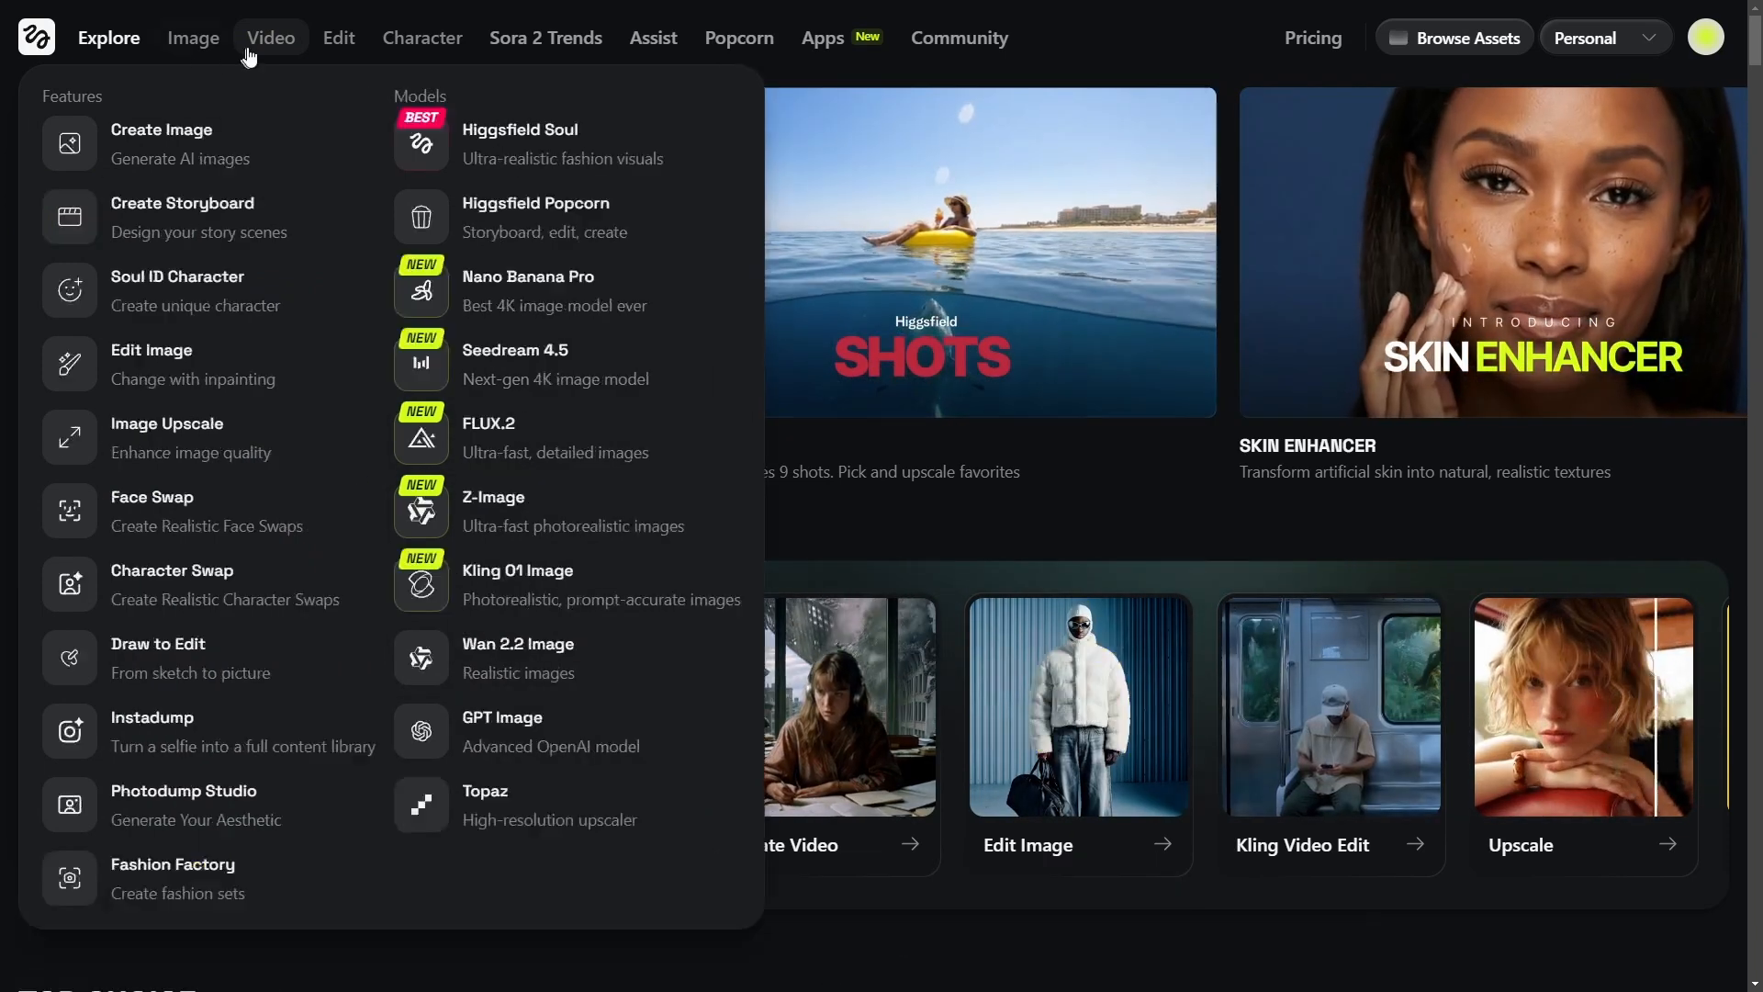
{"action": "mouse_move", "coordinate": [445, 51]}
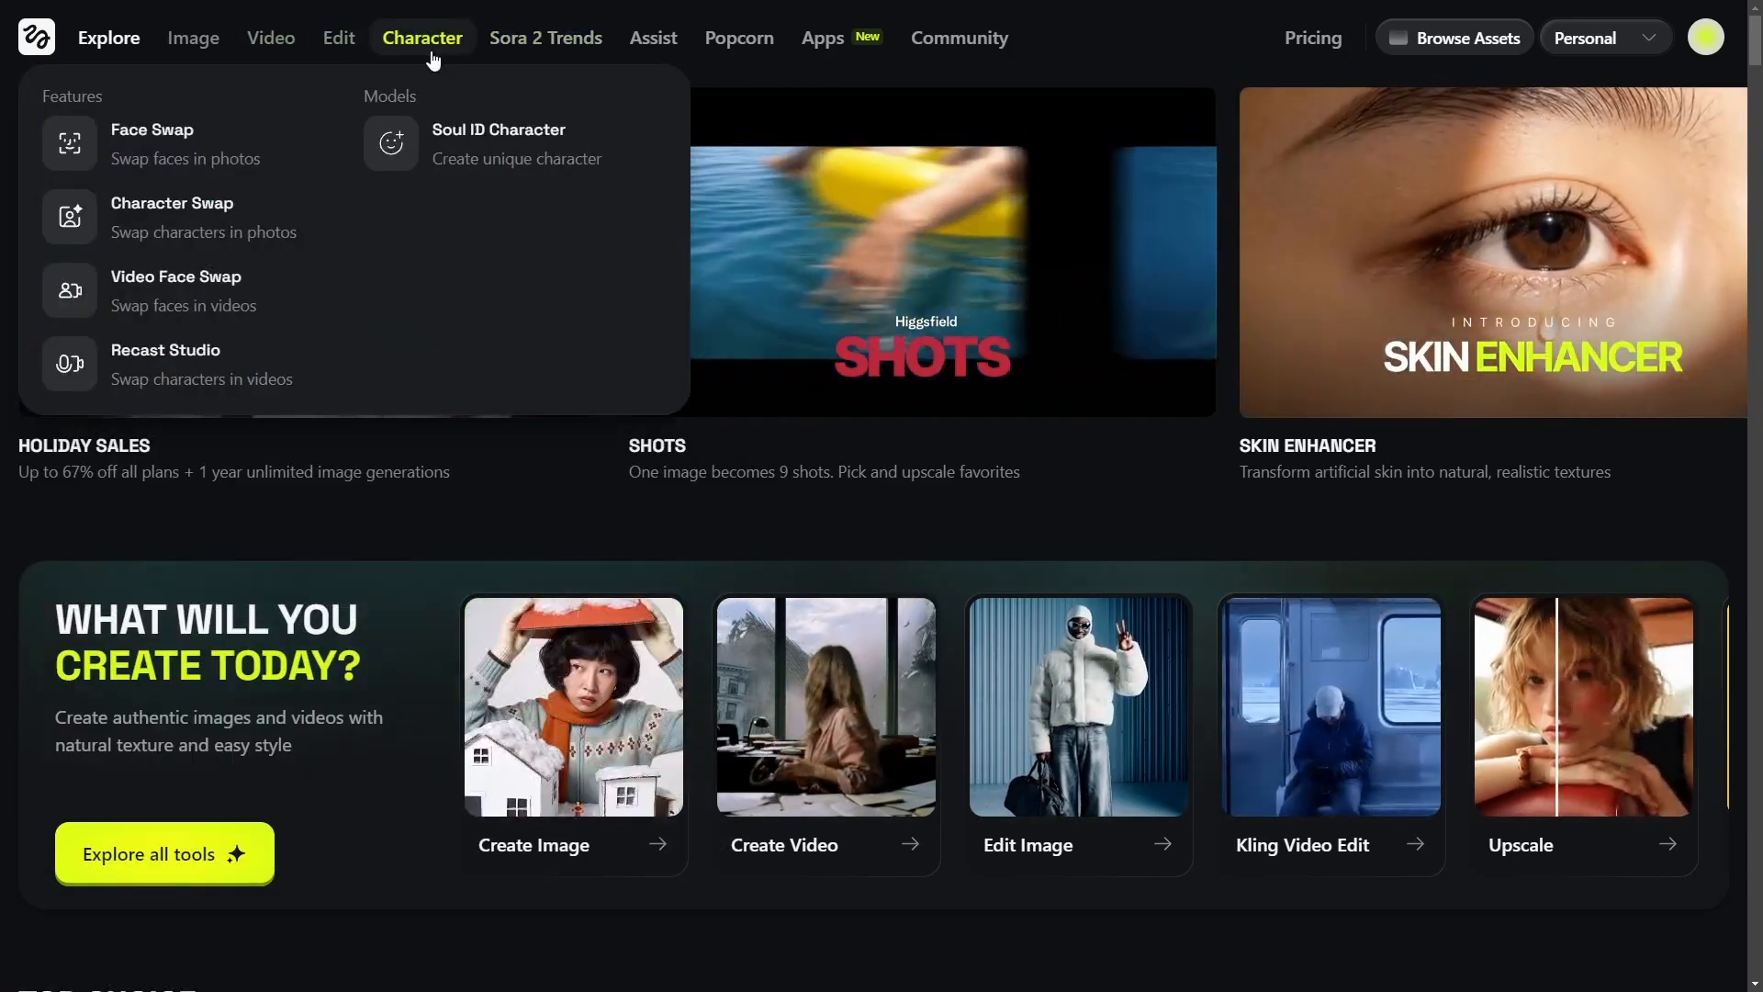
{"action": "mouse_move", "coordinate": [343, 55]}
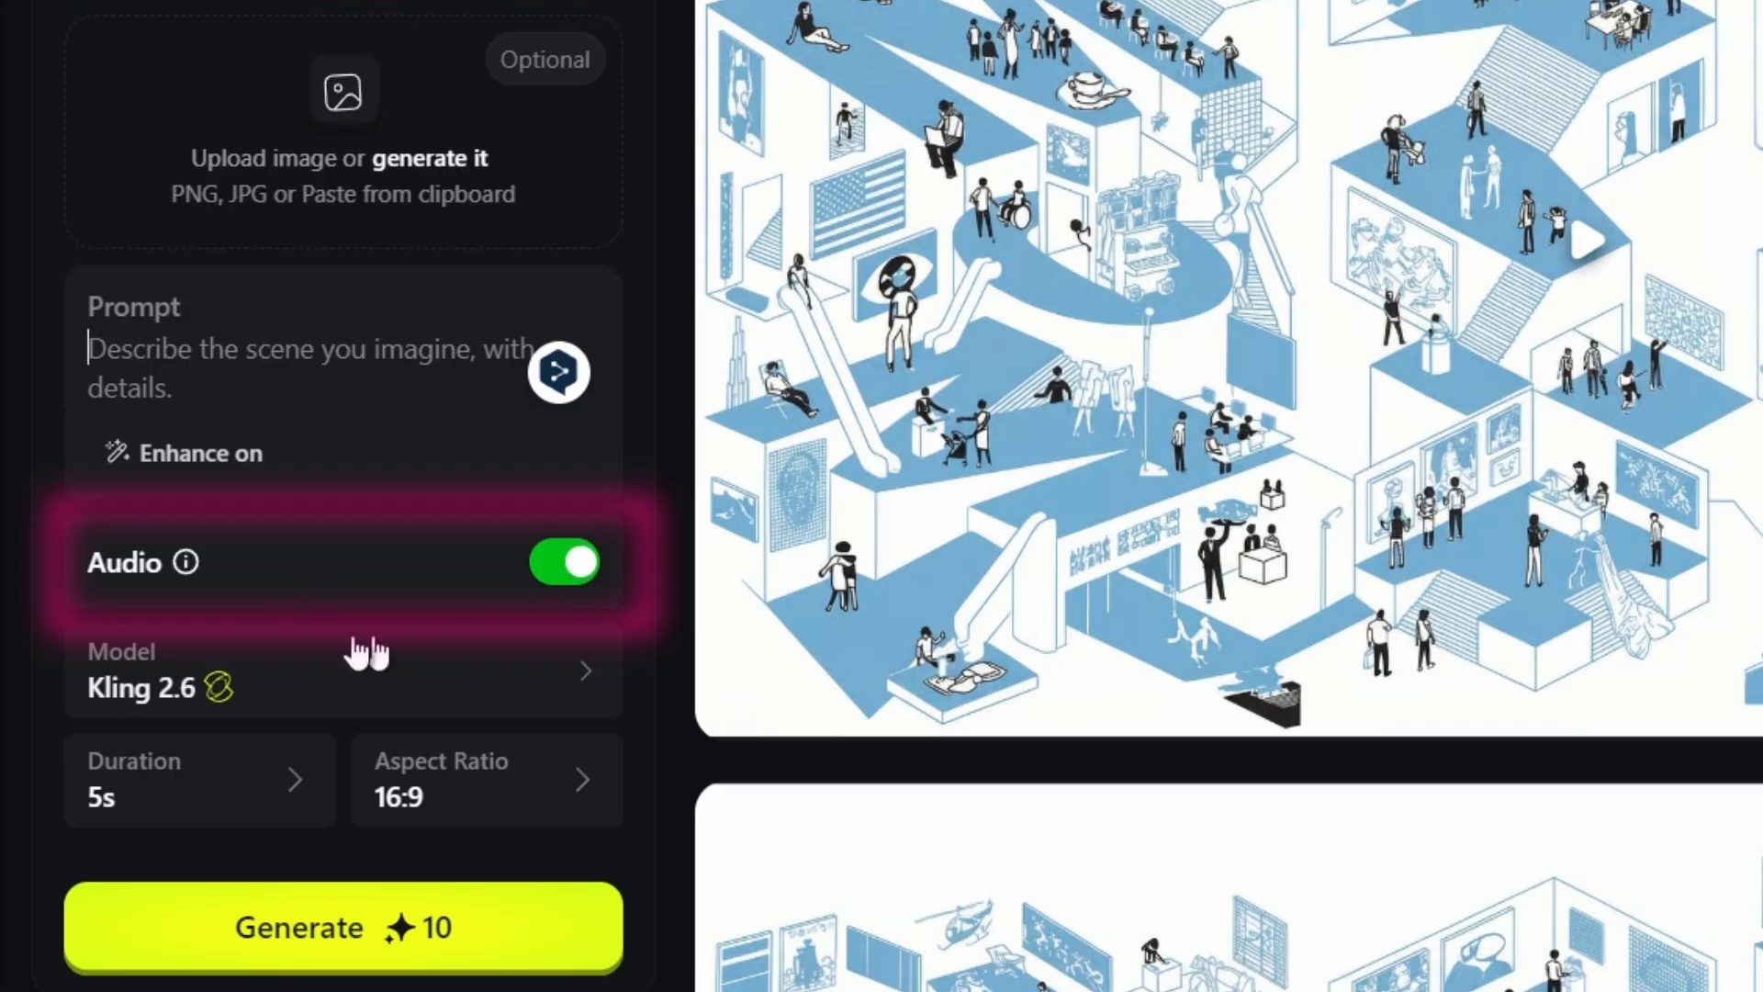
Review the available video models, keeping Kling 2.6, and set the clip to a 10s duration with a 16:9 aspect ratio
{"action": "left_click", "coordinate": [303, 657]}
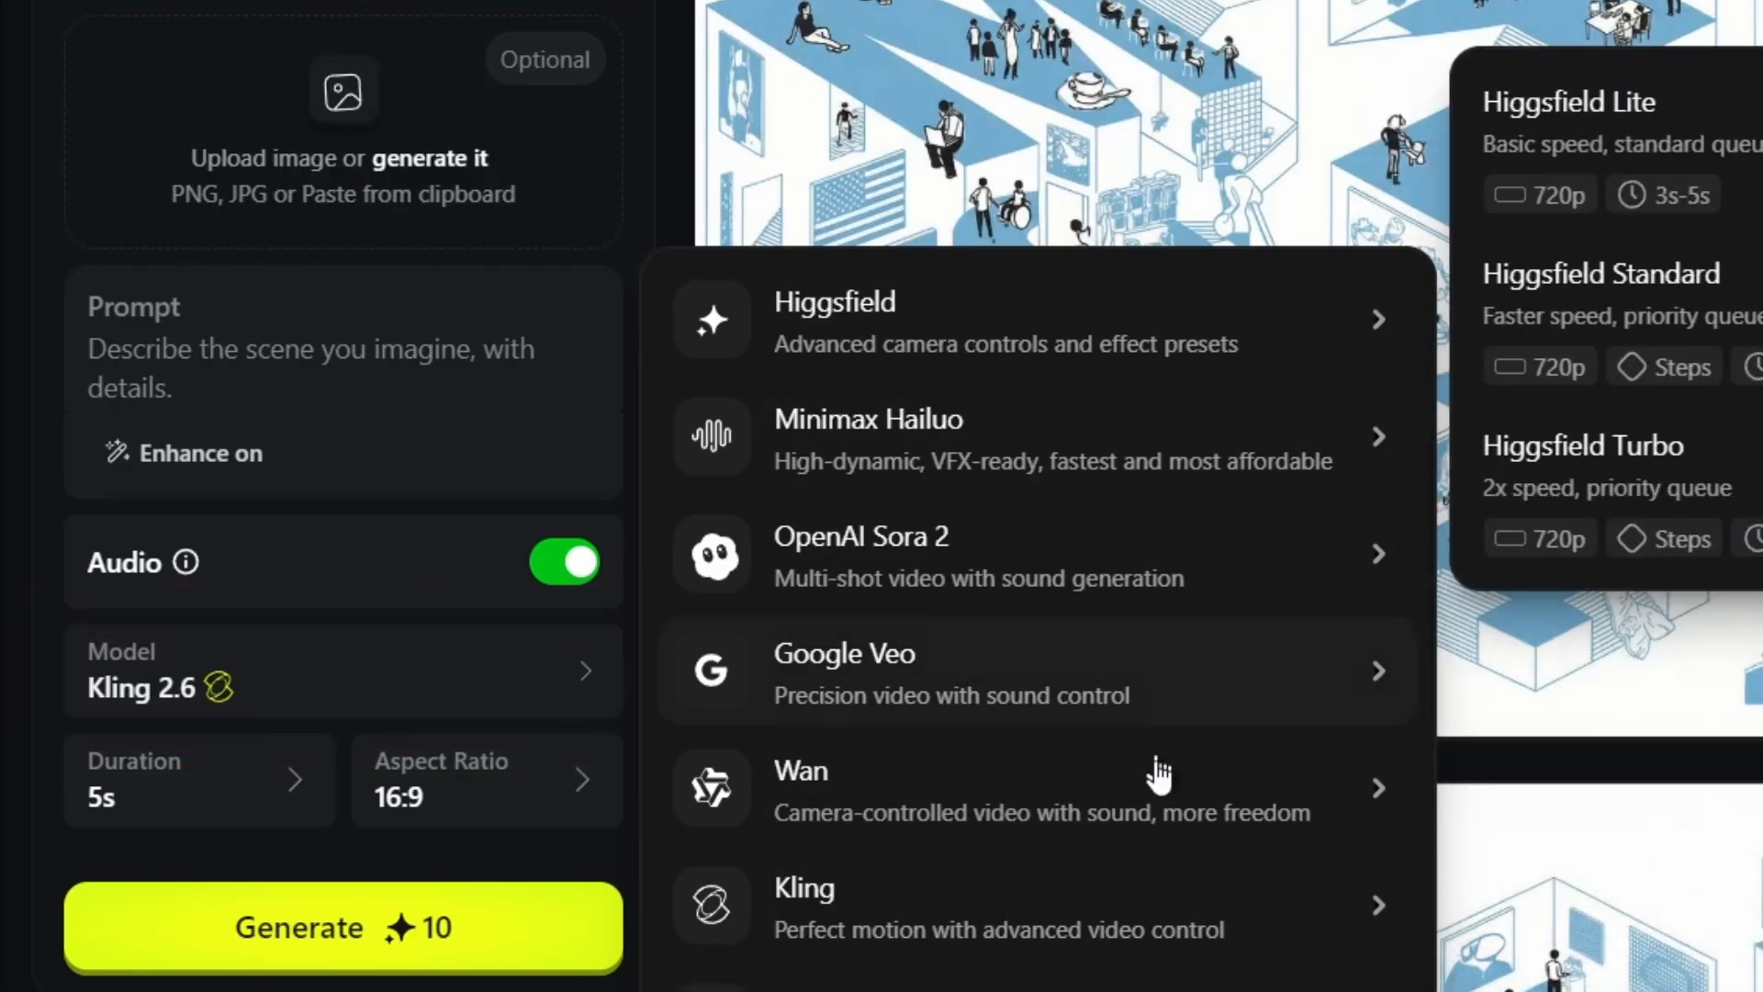
{"action": "mouse_move", "coordinate": [1081, 637]}
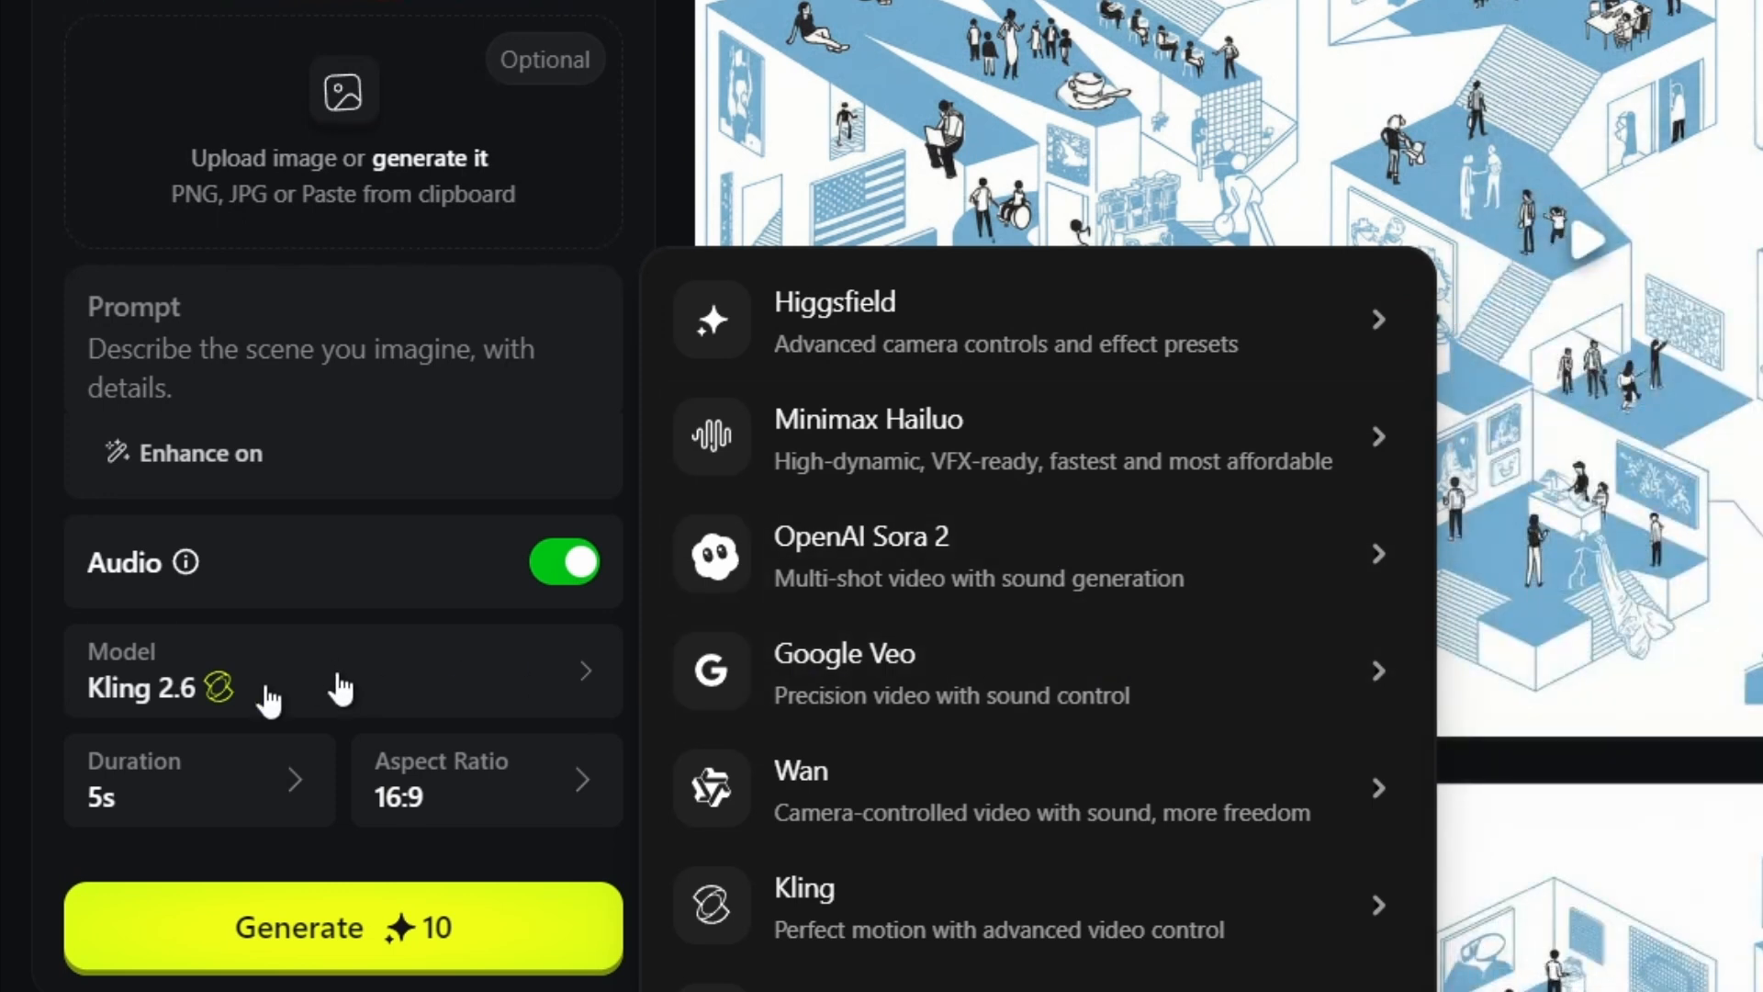
{"action": "left_click", "coordinate": [248, 804]}
{"action": "left_click", "coordinate": [248, 804]}
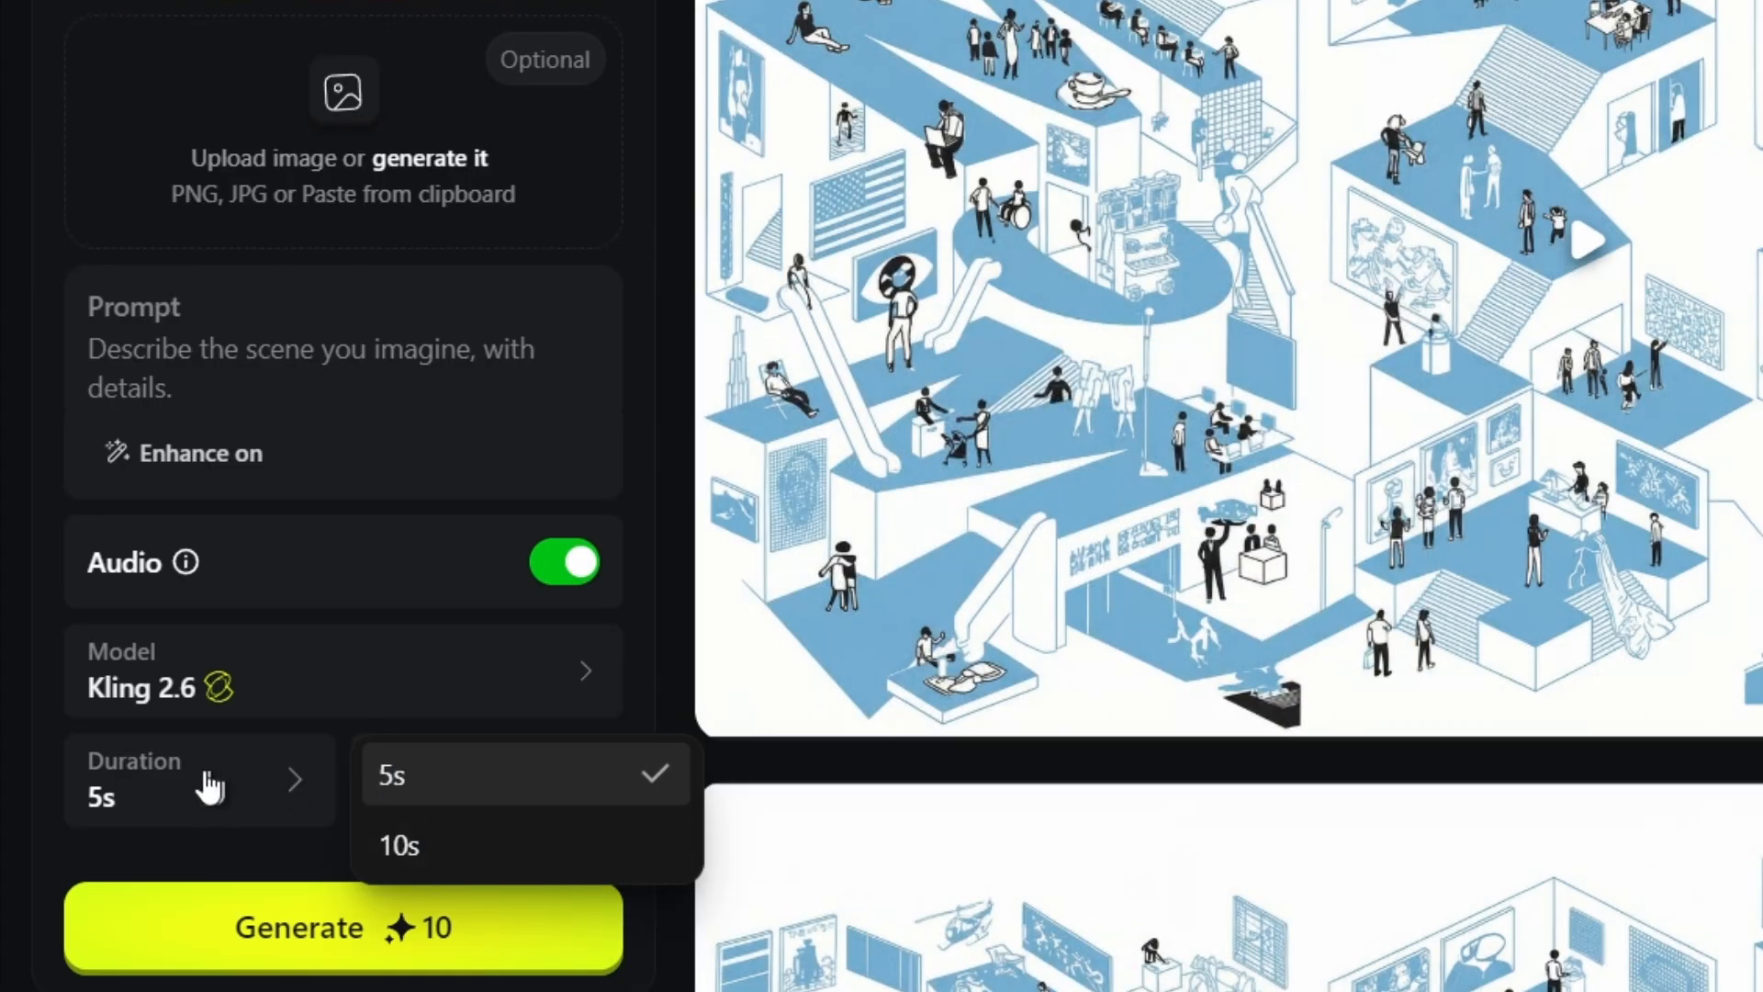
{"action": "left_click", "coordinate": [479, 861]}
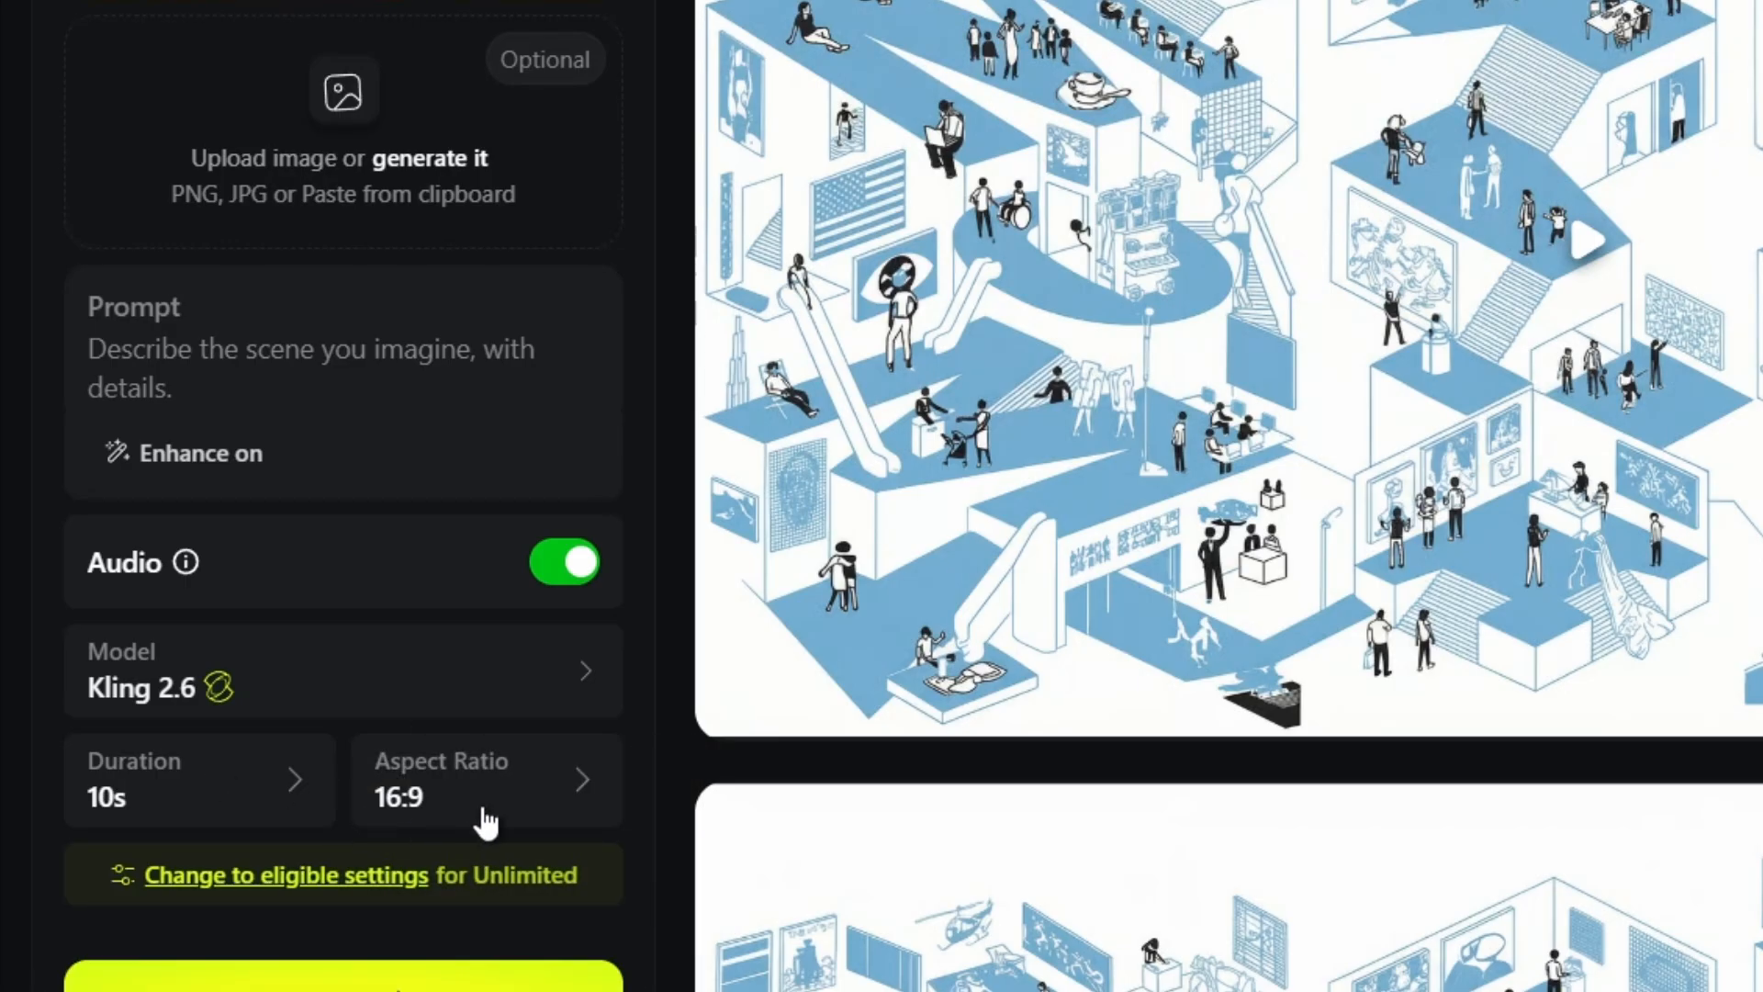
{"action": "left_click", "coordinate": [500, 819]}
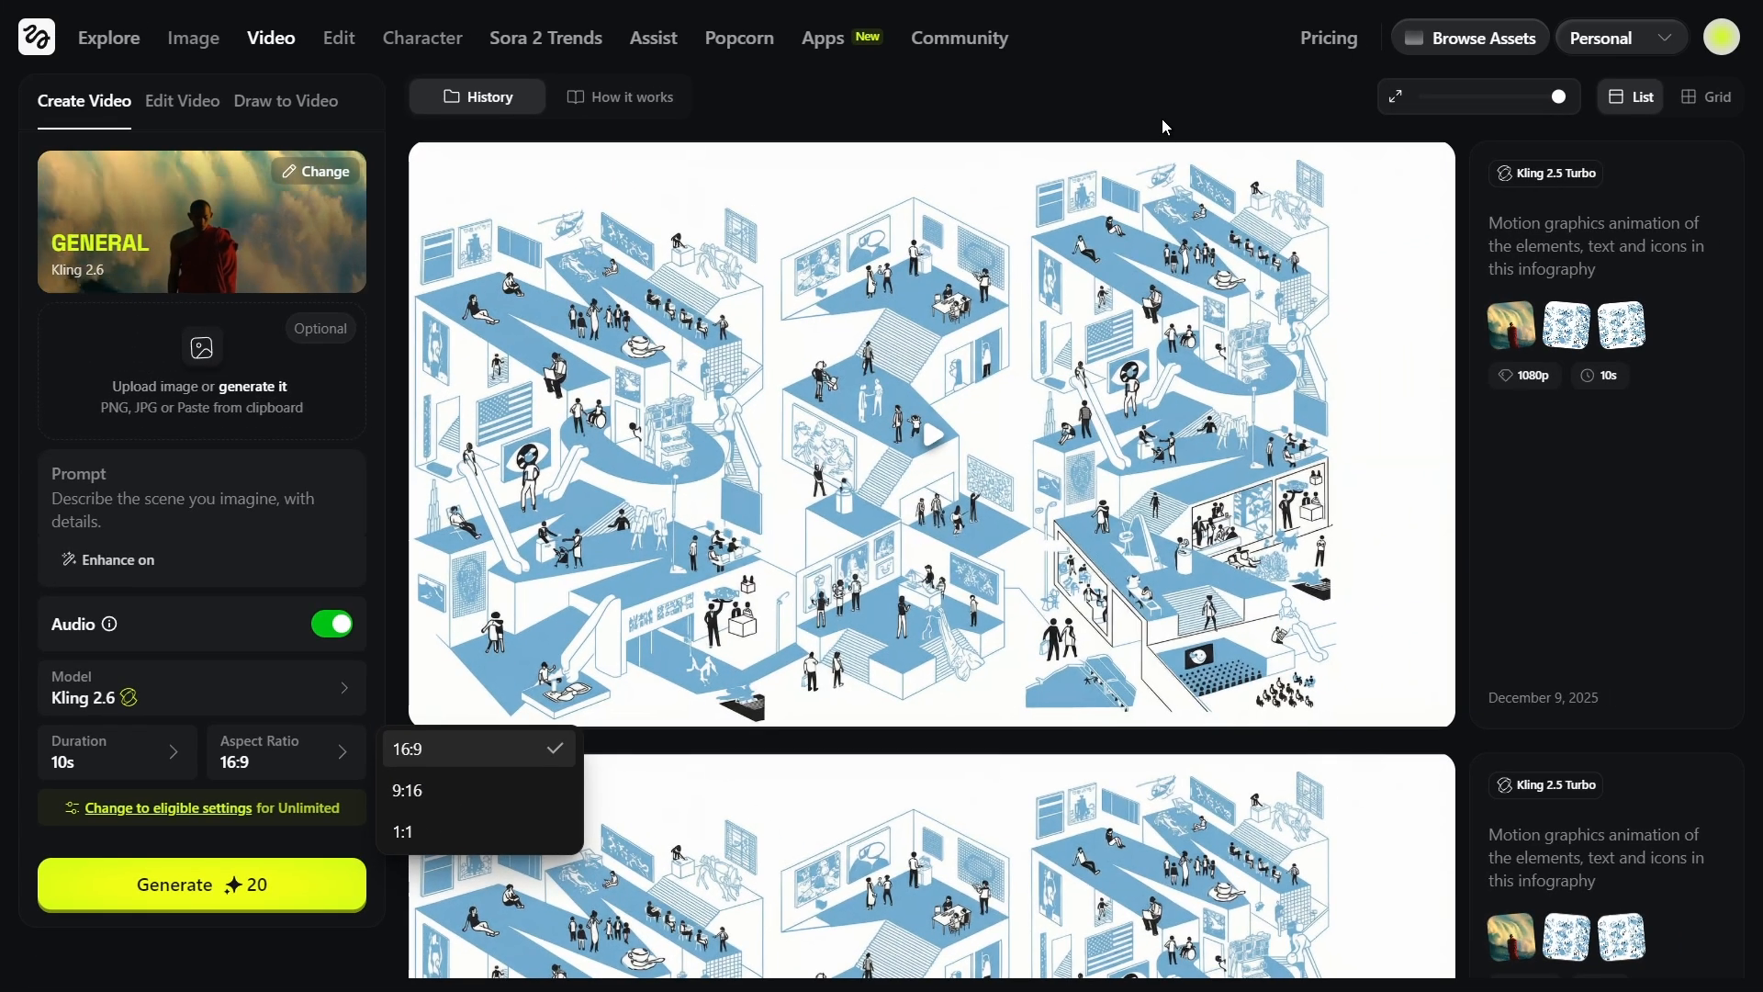
{"action": "left_click", "coordinate": [1161, 121]}
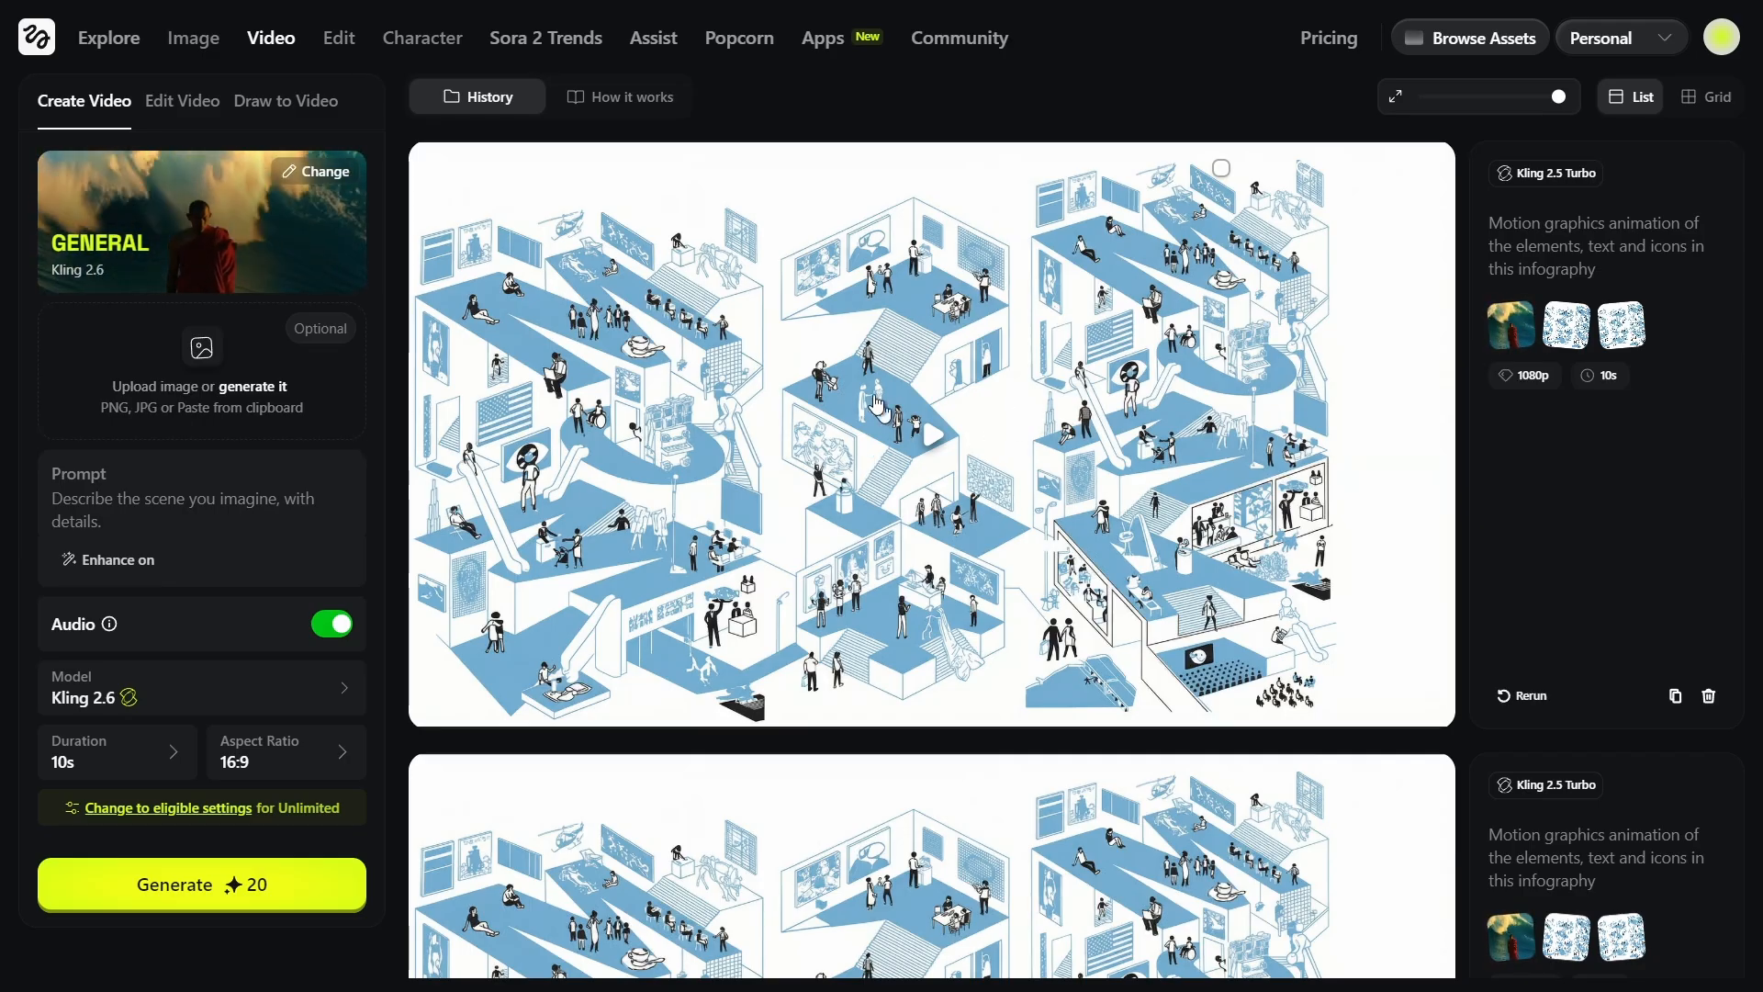
Generate a video from the prompt "A girl walking on the beach drinking coconut water." with prompt enhancement off
{"action": "left_click", "coordinate": [183, 510]}
{"action": "type", "text": "A girl"}
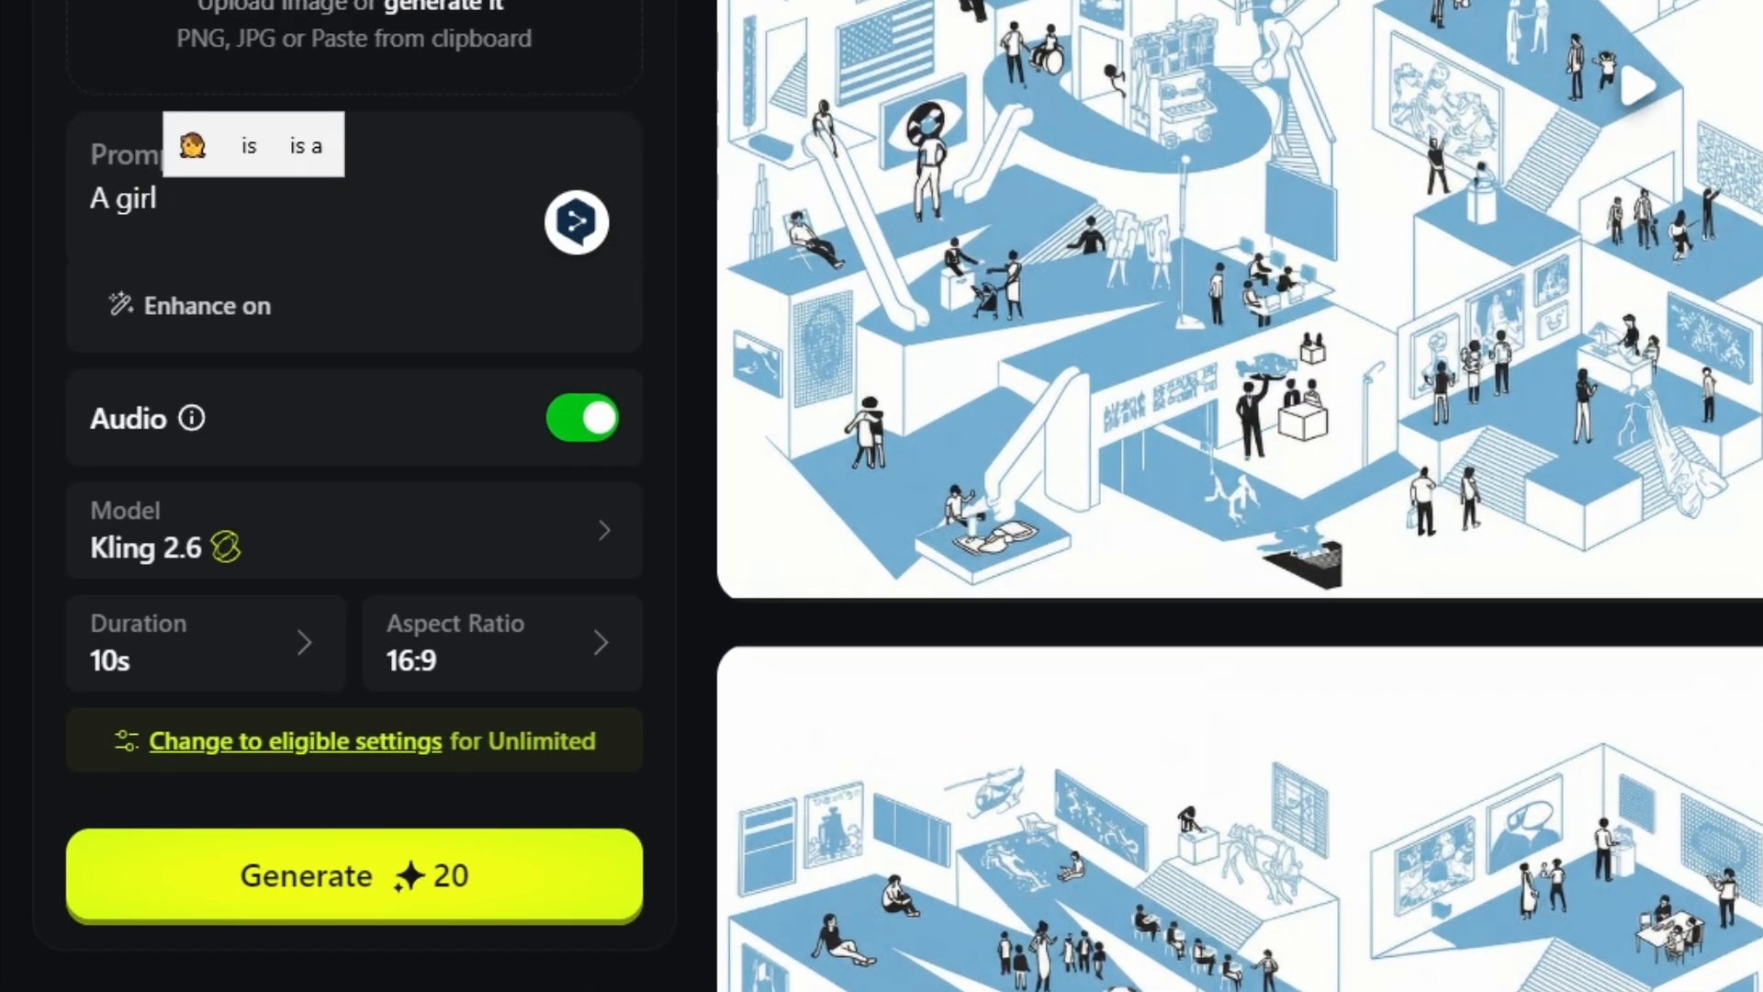
{"action": "type", "text": " walking on "}
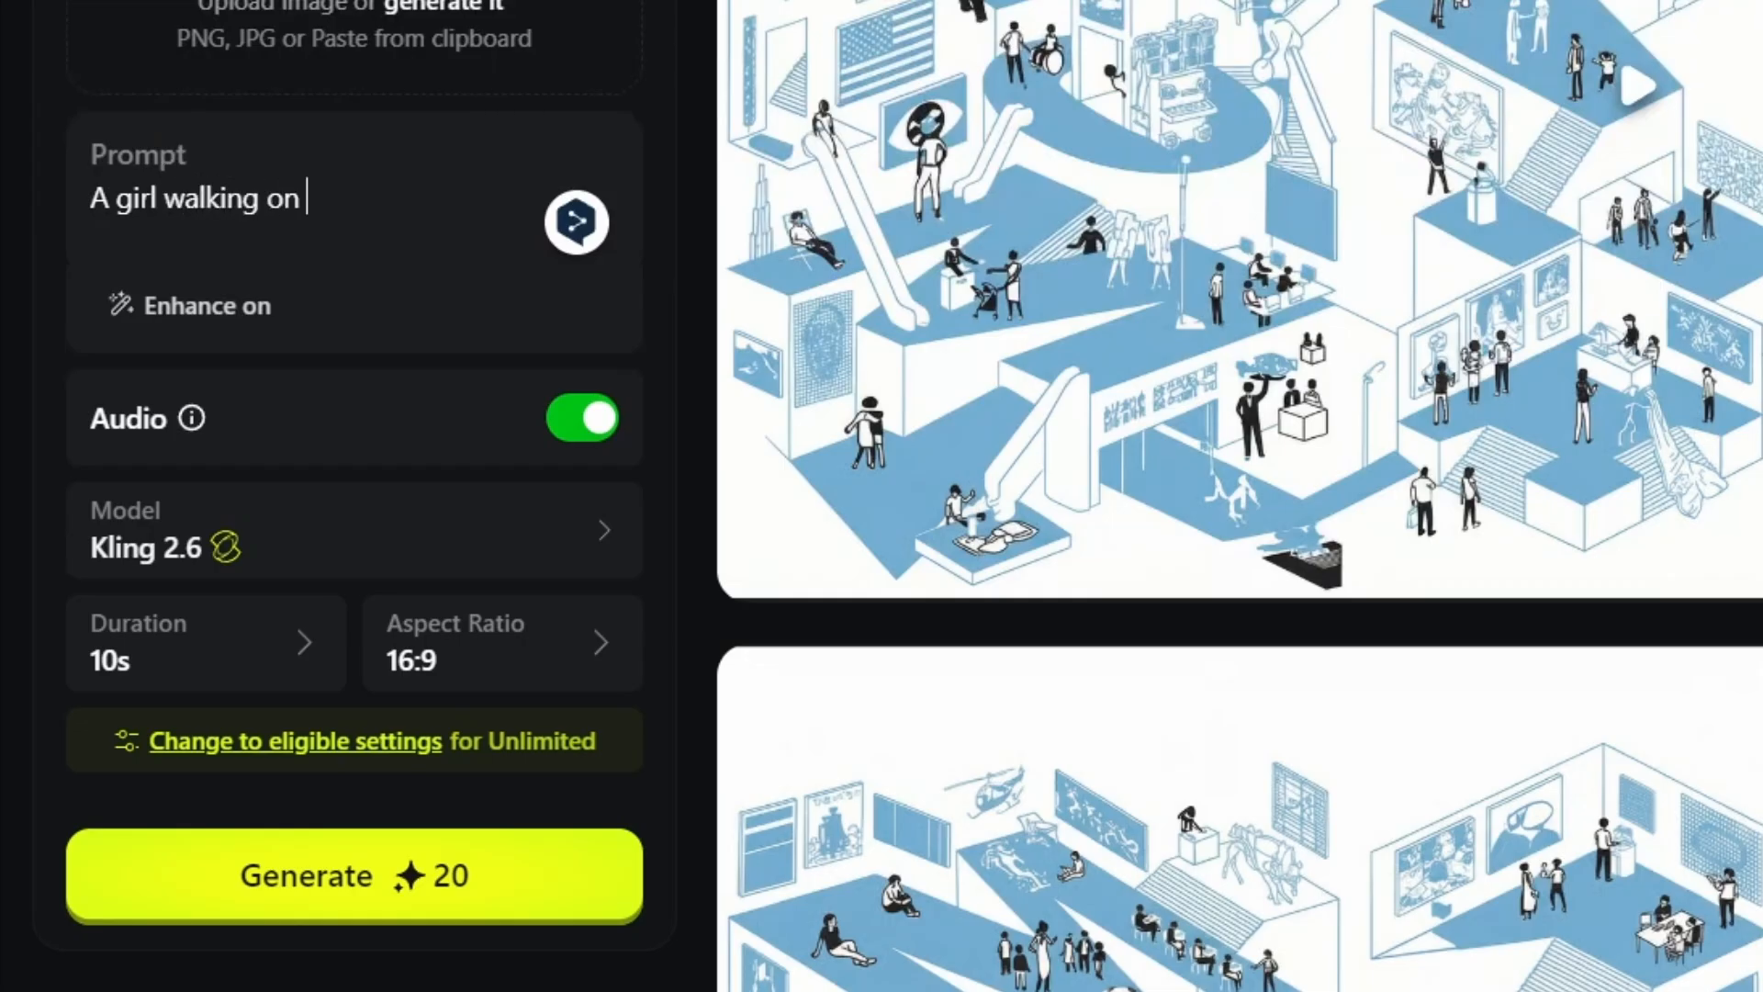
{"action": "type", "text": "the beach "}
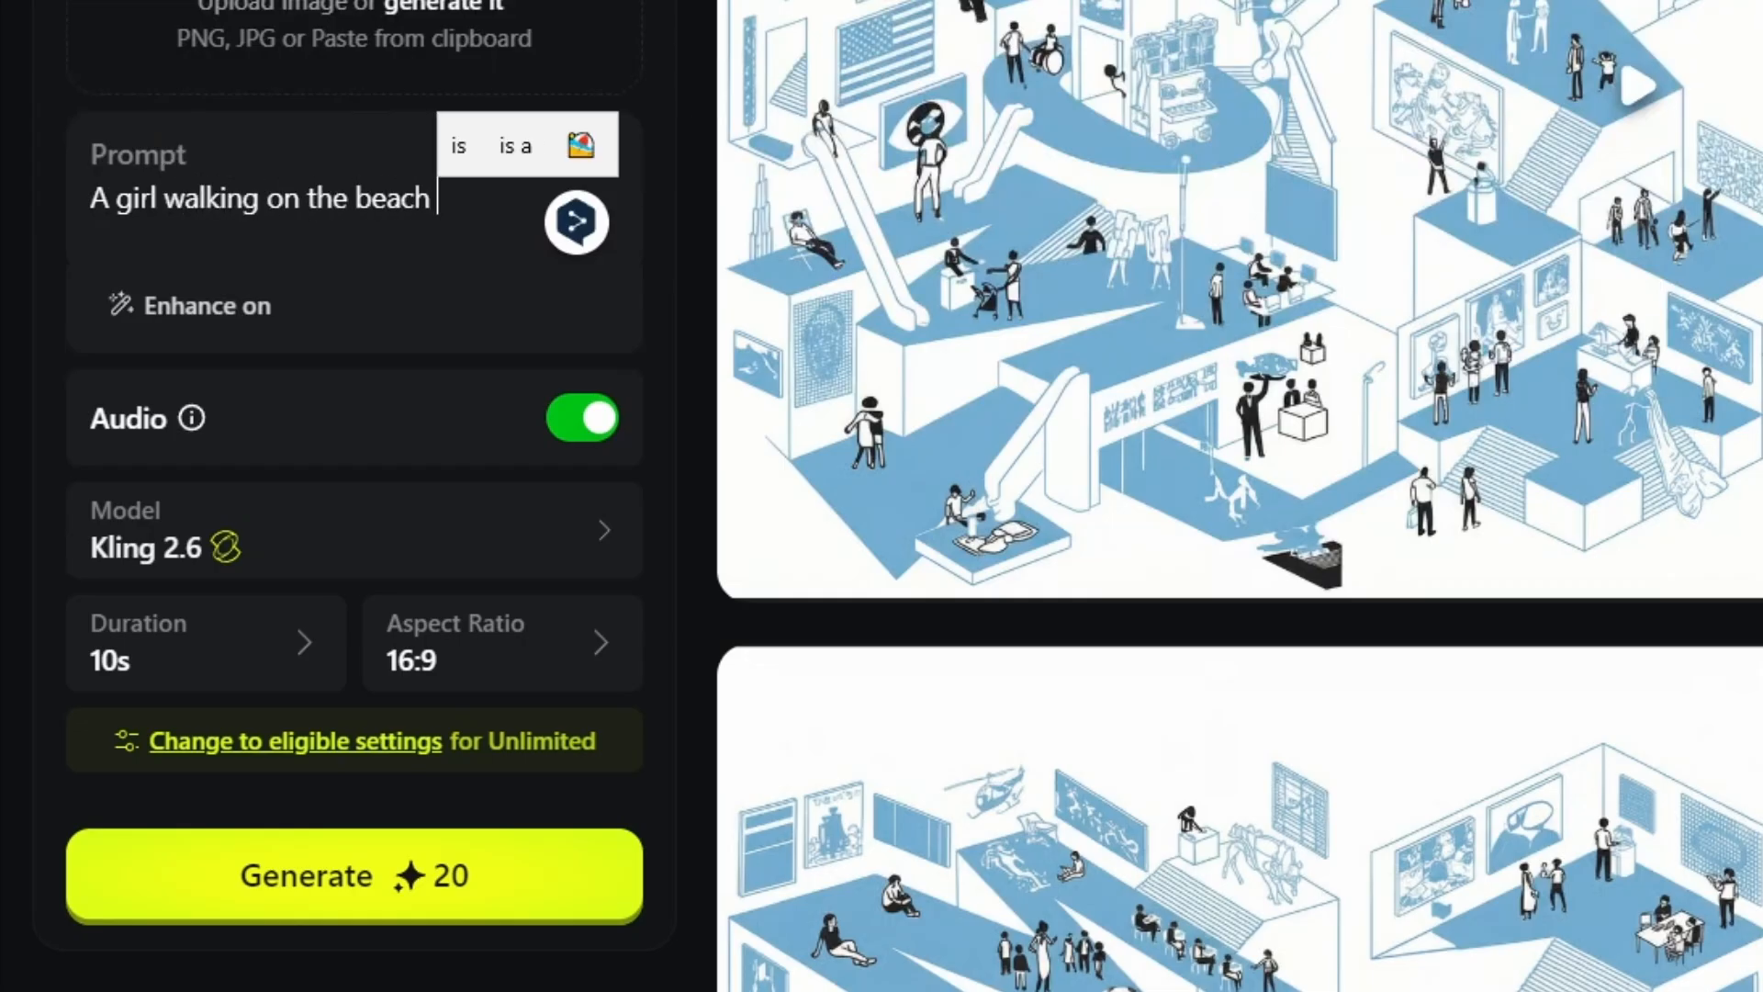
{"action": "type", "text": "drink"}
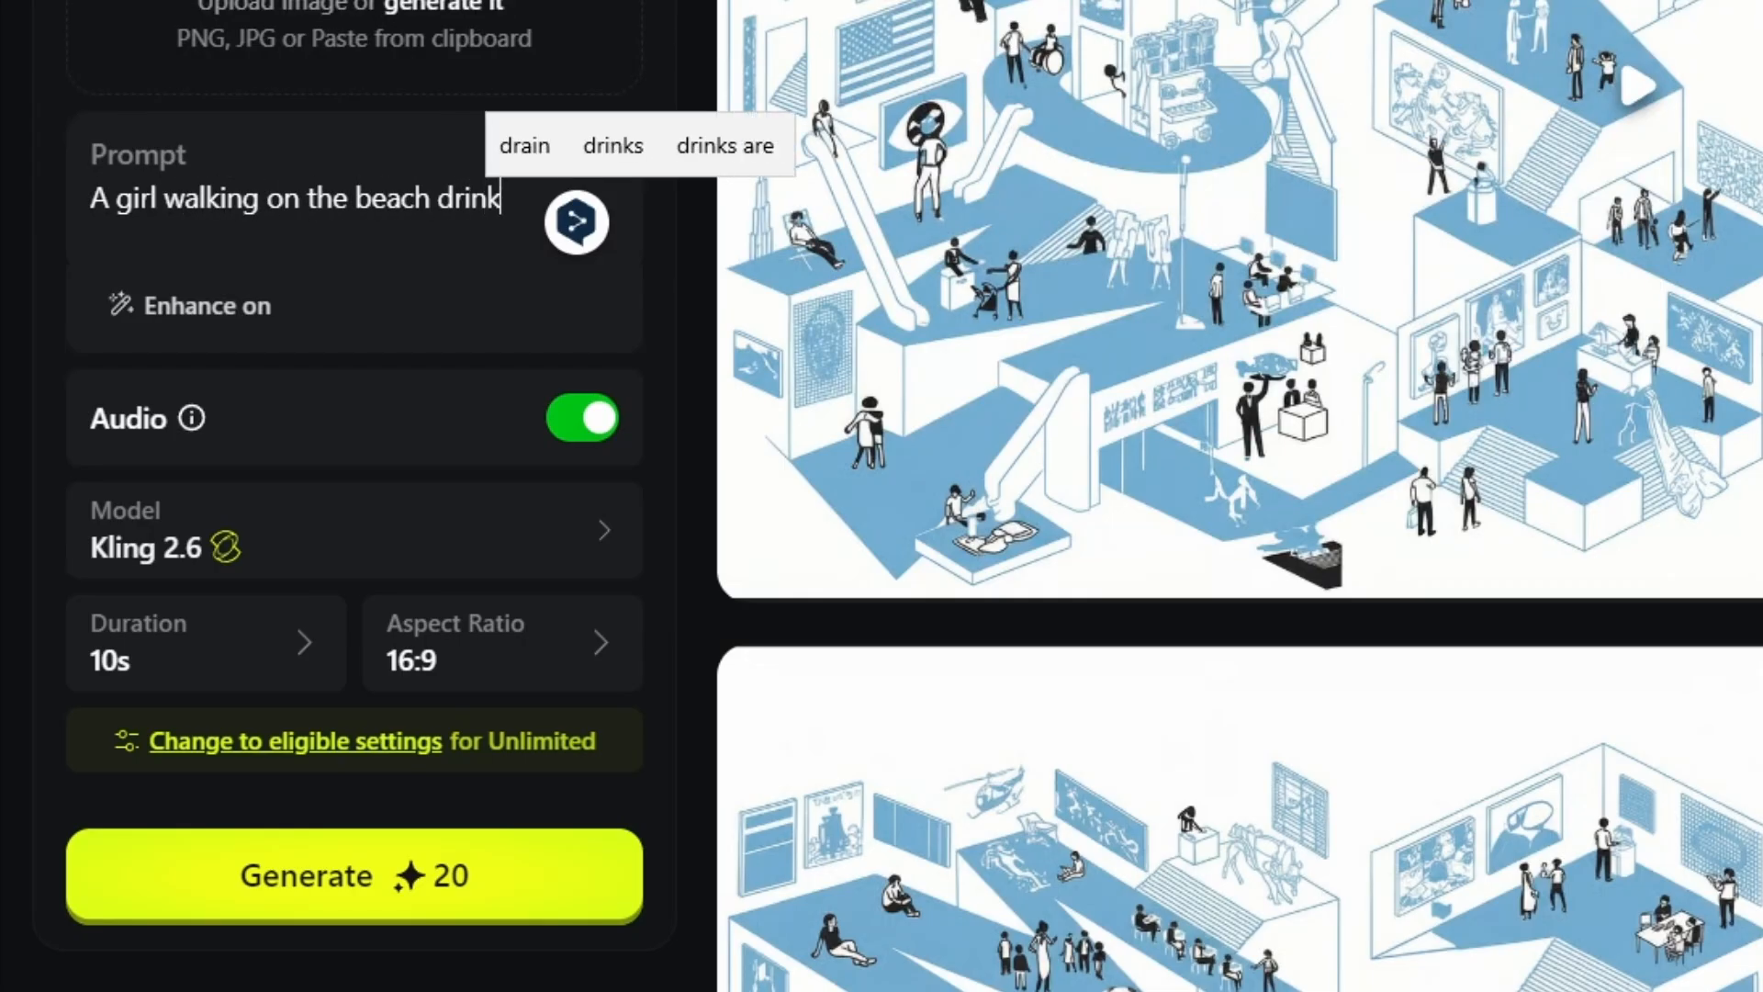
{"action": "type", "text": "i"}
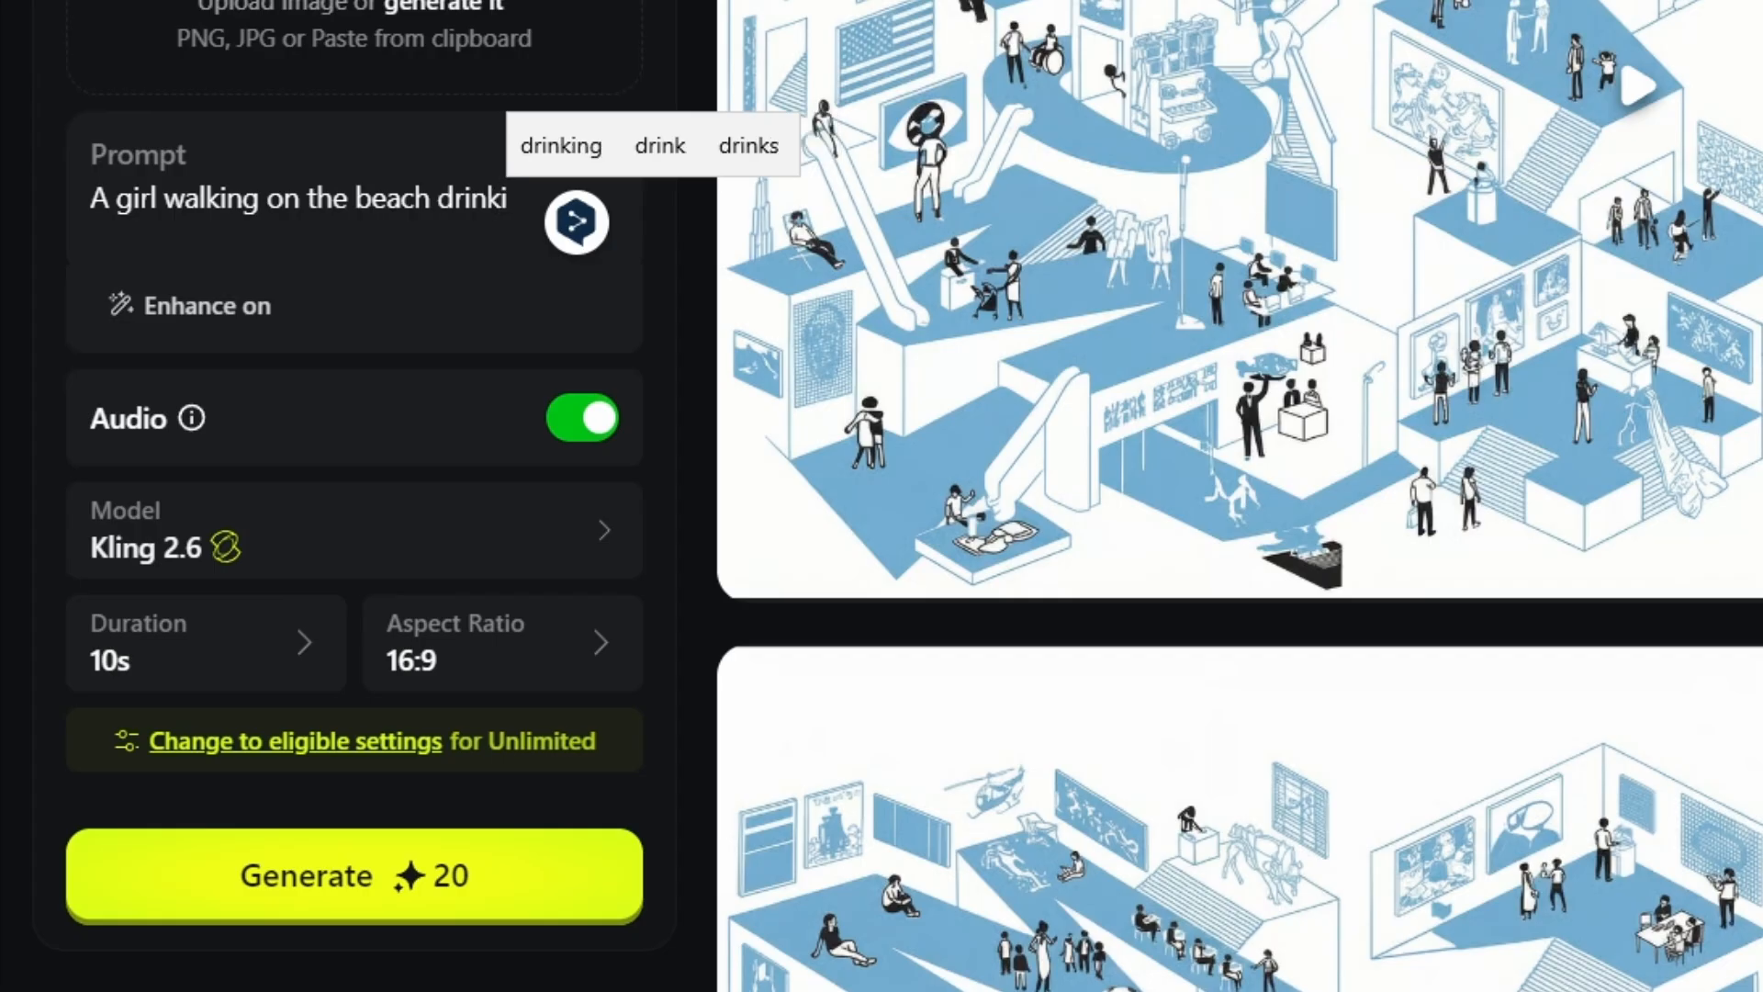
{"action": "type", "text": "ng coc"}
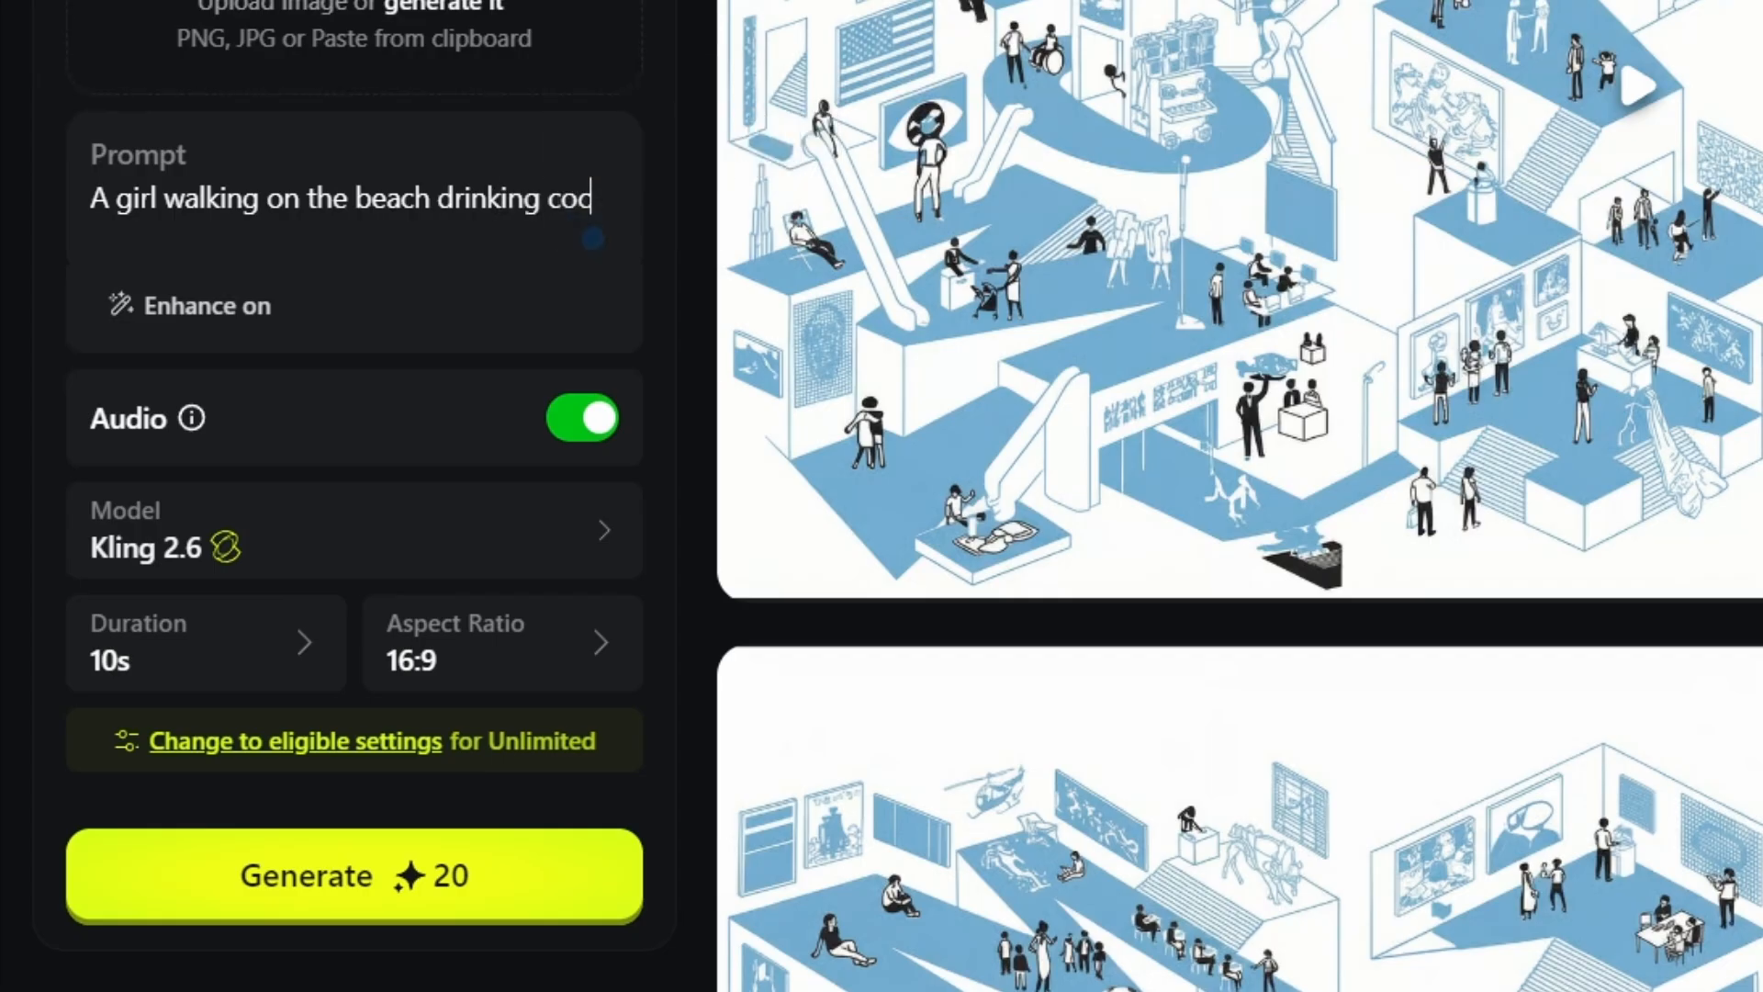
{"action": "type", "text": "o"}
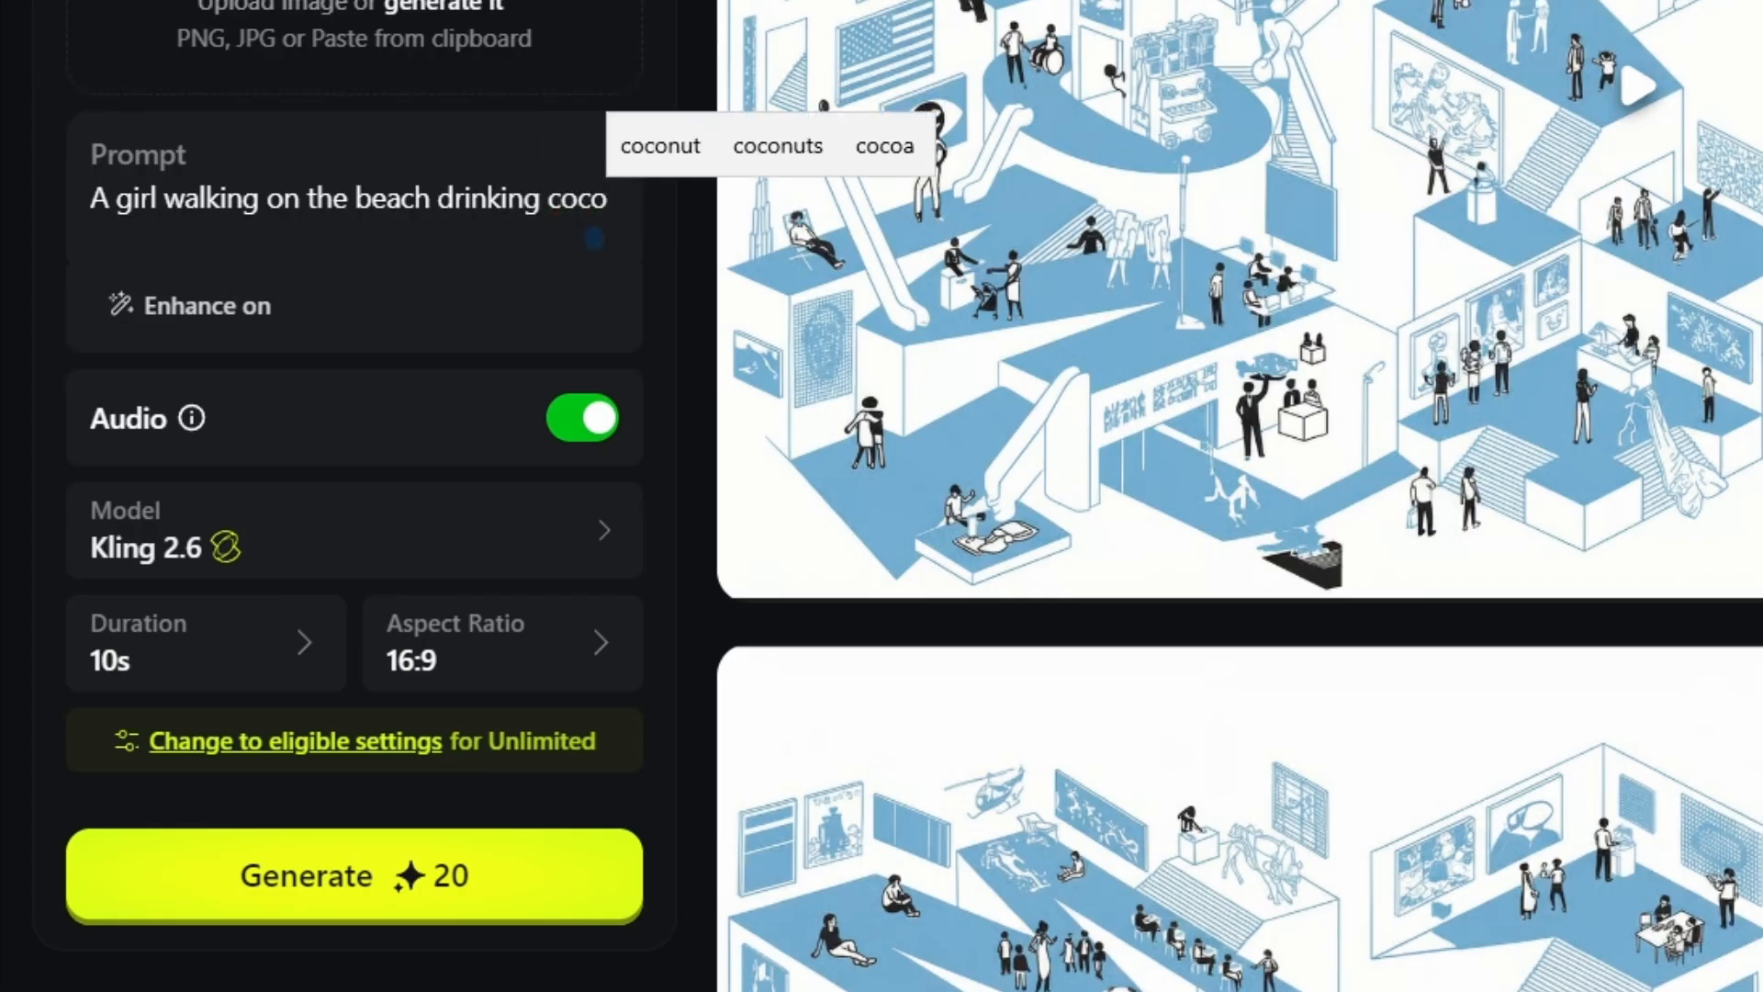
{"action": "type", "text": "nu"}
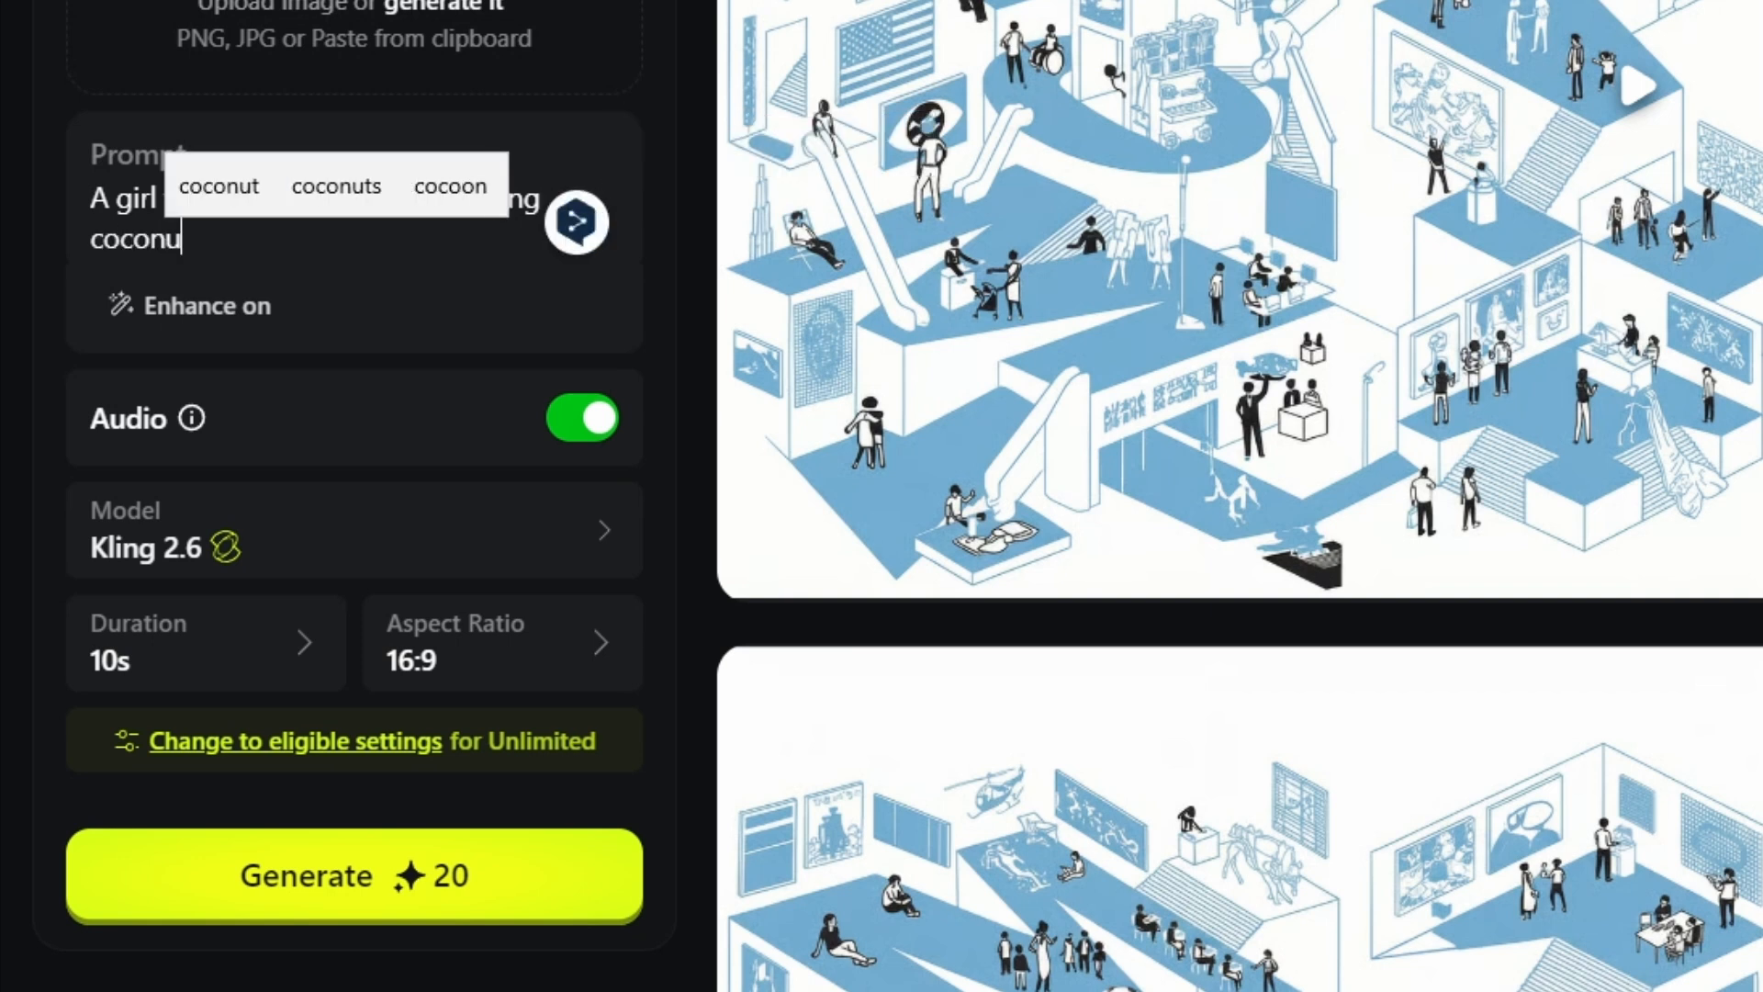
{"action": "type", "text": "t water."}
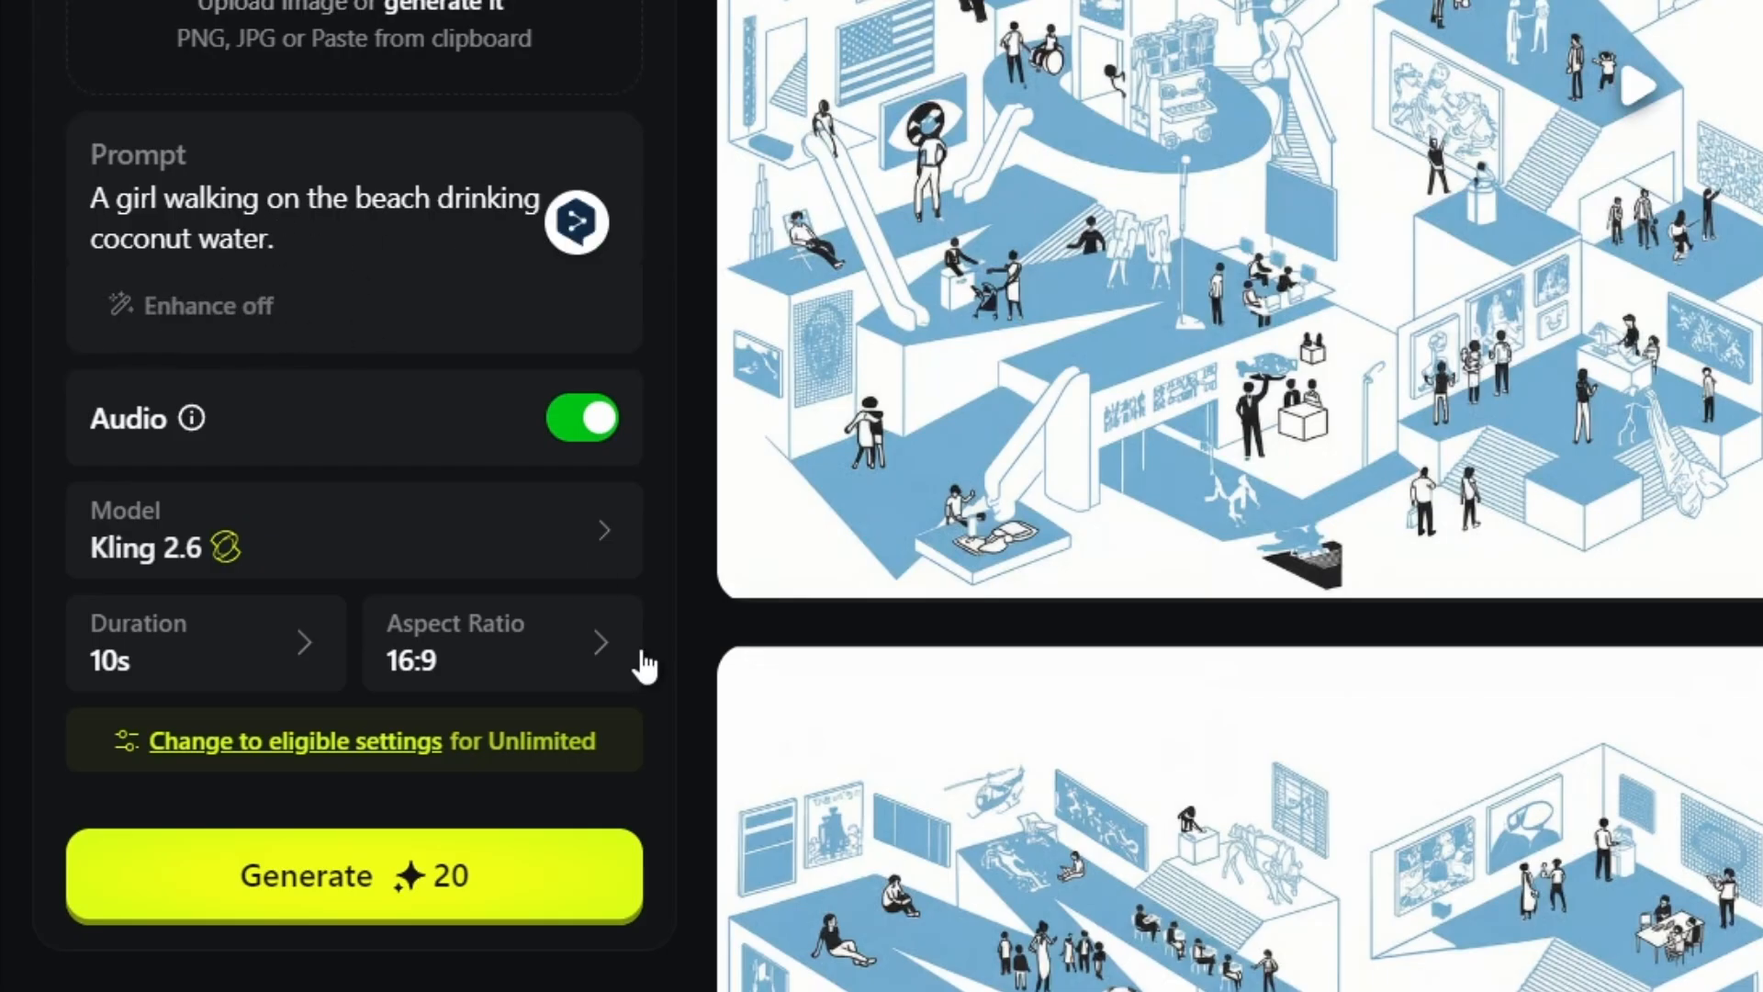
{"action": "left_click", "coordinate": [418, 884]}
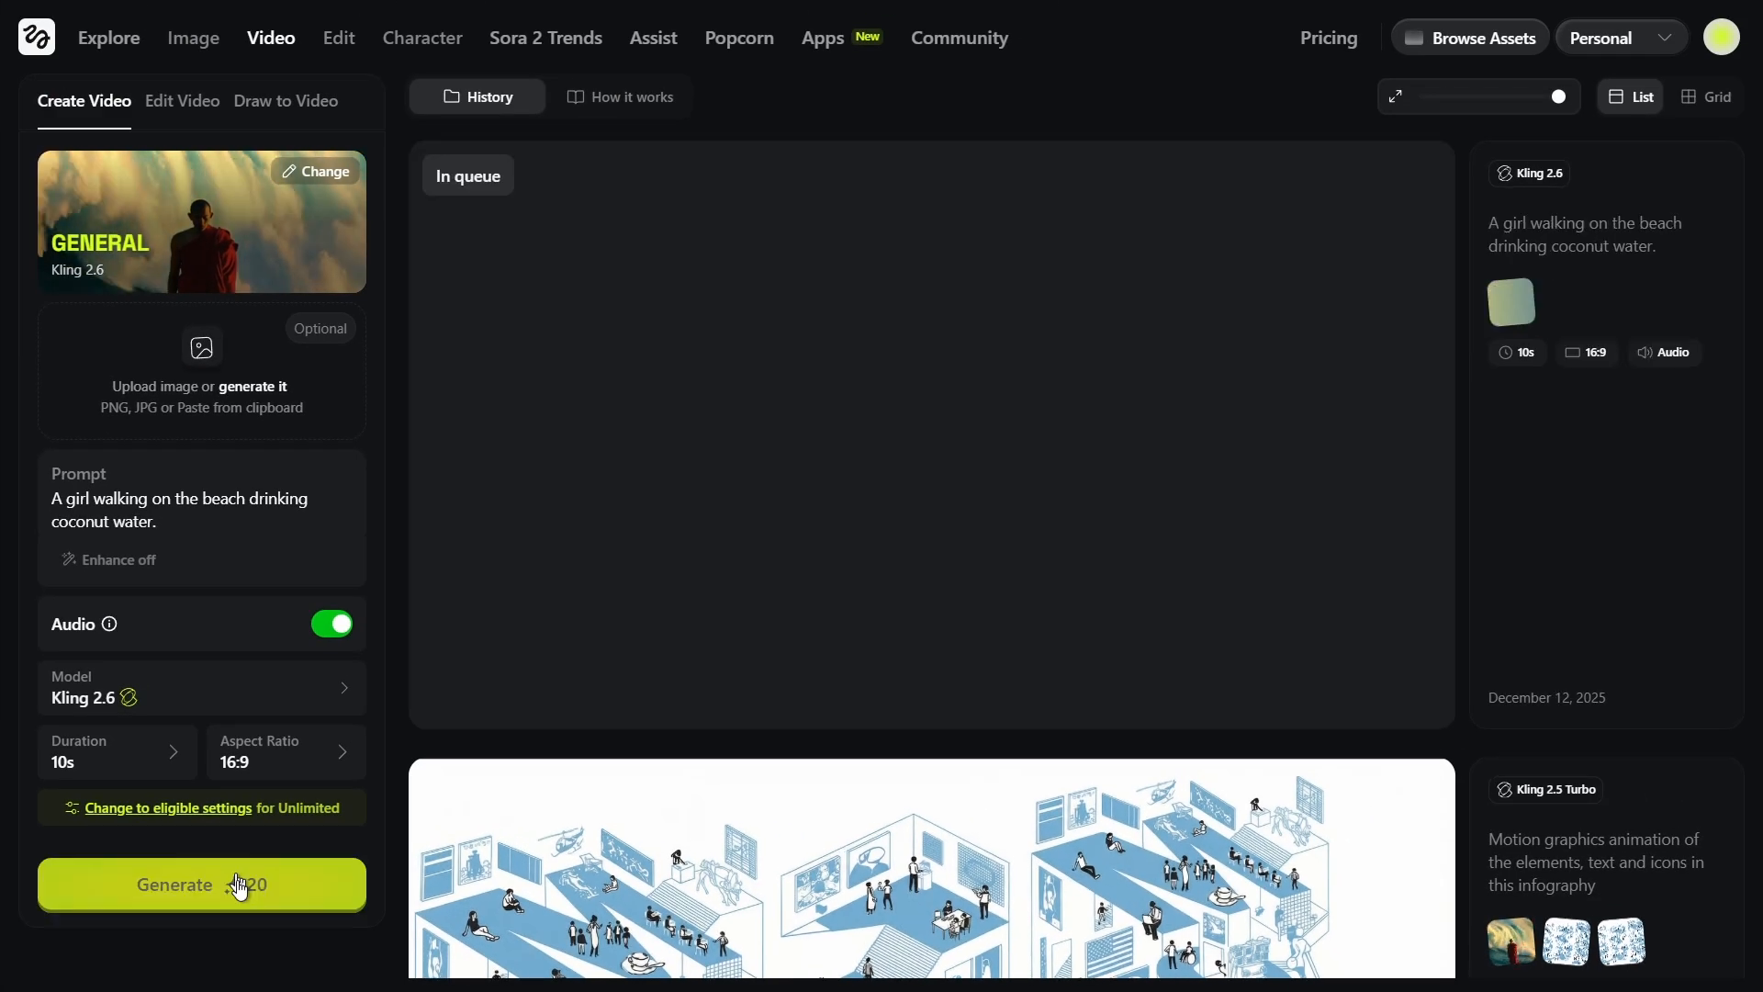
Browse all of the Kling 2.6 effect presets and close the gallery without choosing another one
{"action": "left_click", "coordinate": [315, 176]}
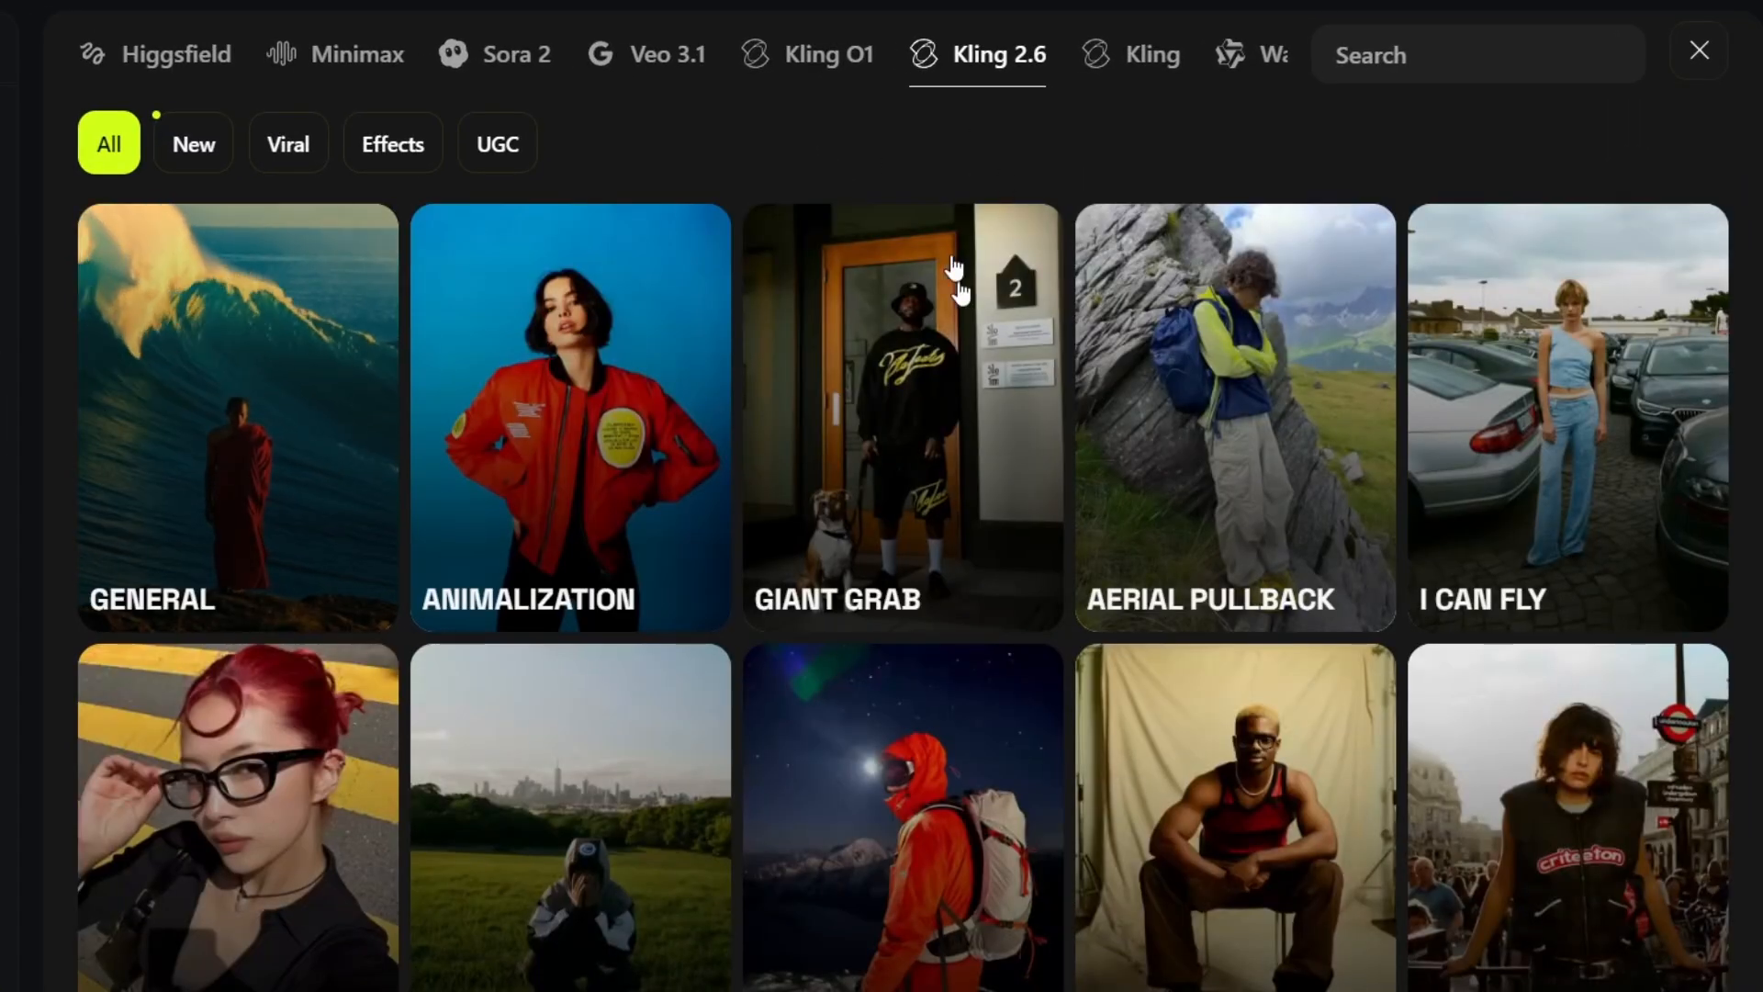
{"action": "scroll", "coordinate": [1059, 393], "scroll_direction": "down", "scroll_amount": 8}
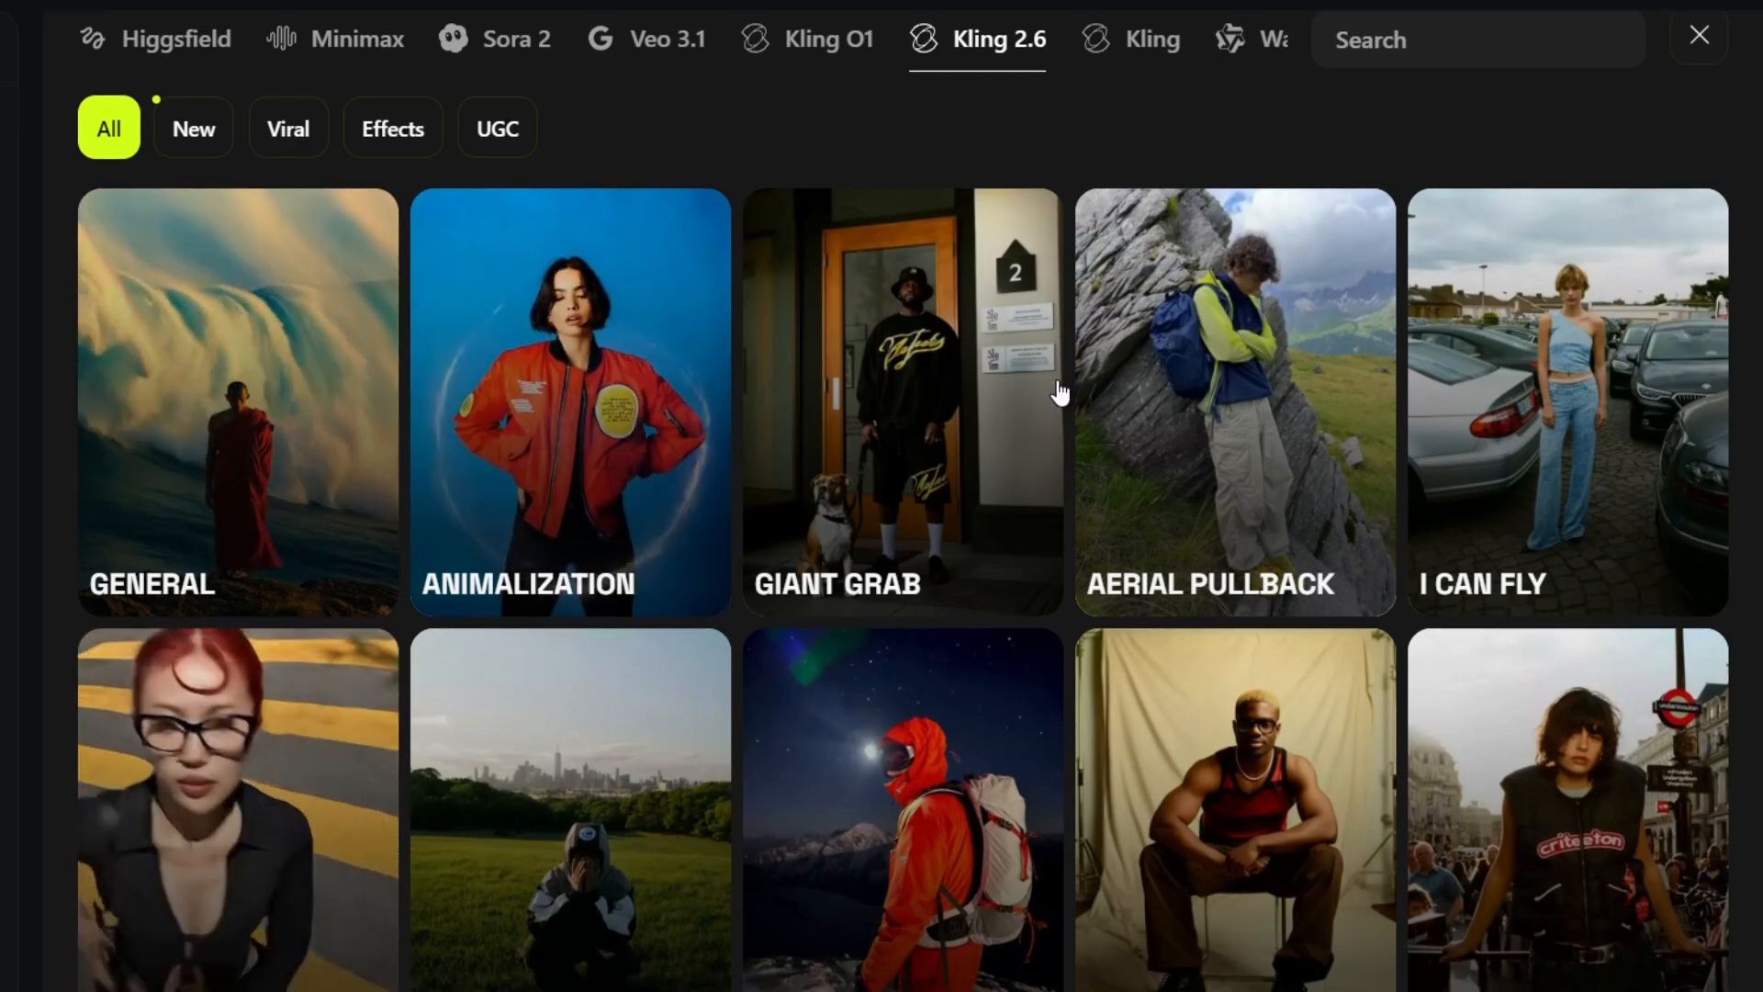
{"action": "scroll", "coordinate": [1154, 504], "scroll_direction": "down", "scroll_amount": 5}
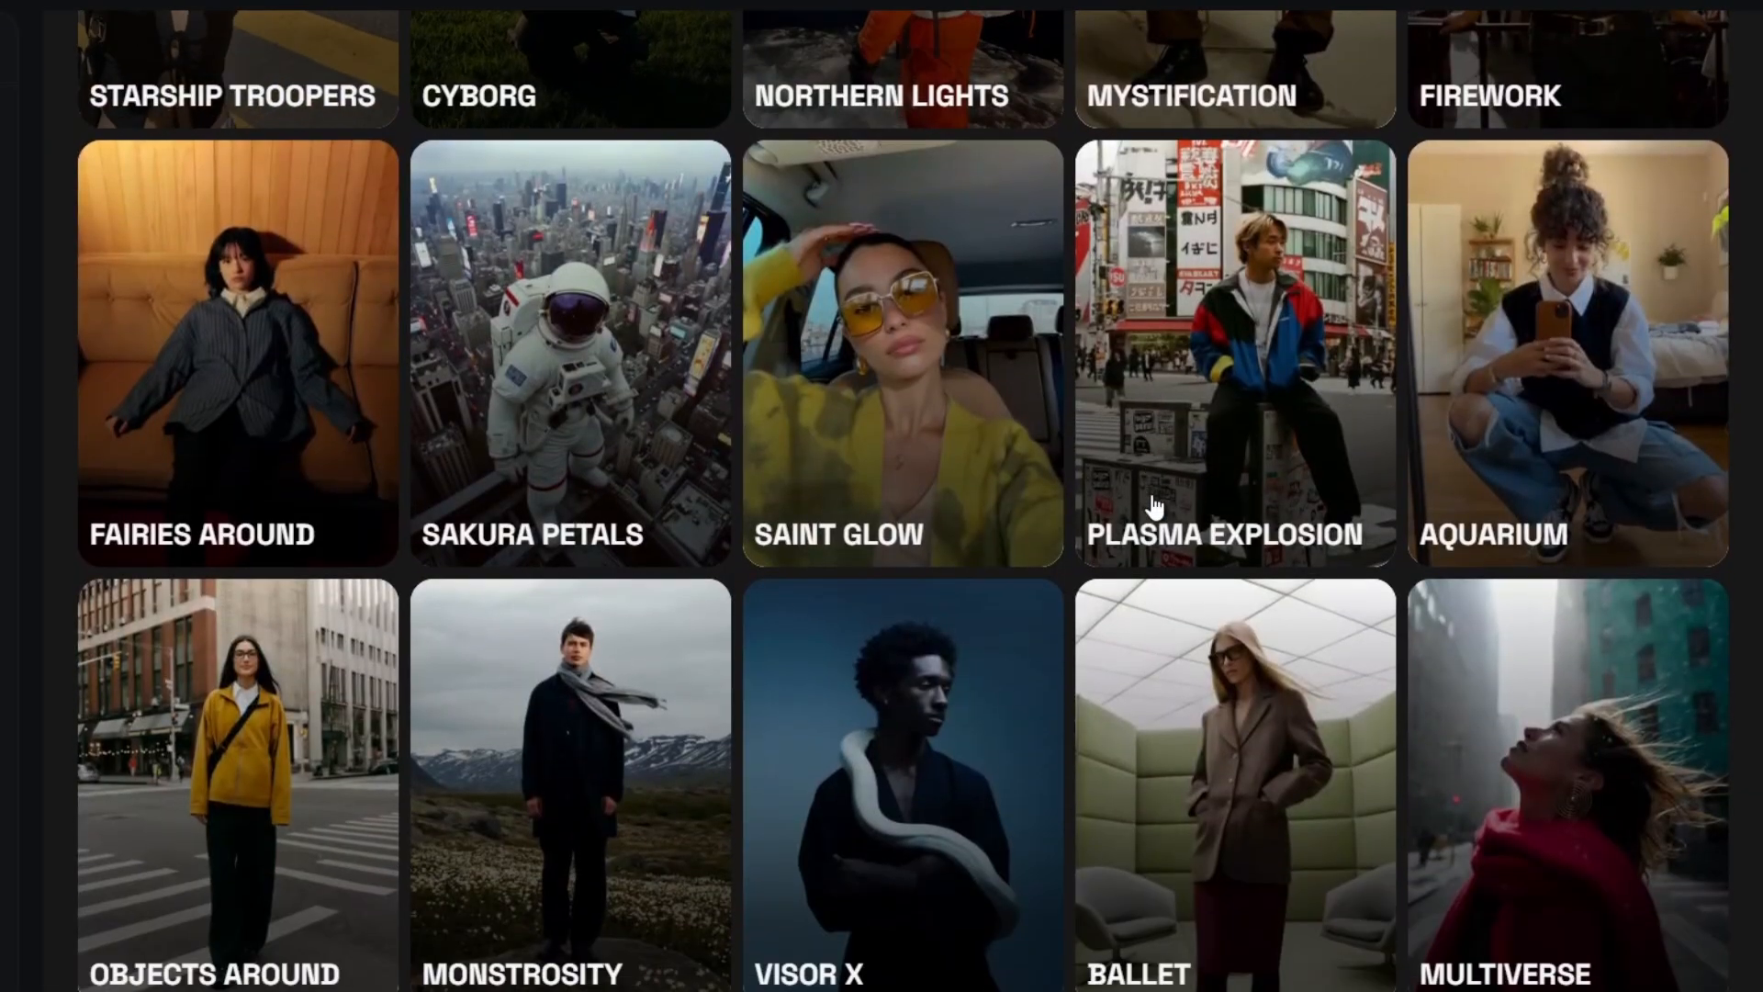
{"action": "scroll", "coordinate": [1149, 508], "scroll_direction": "down", "scroll_amount": 3}
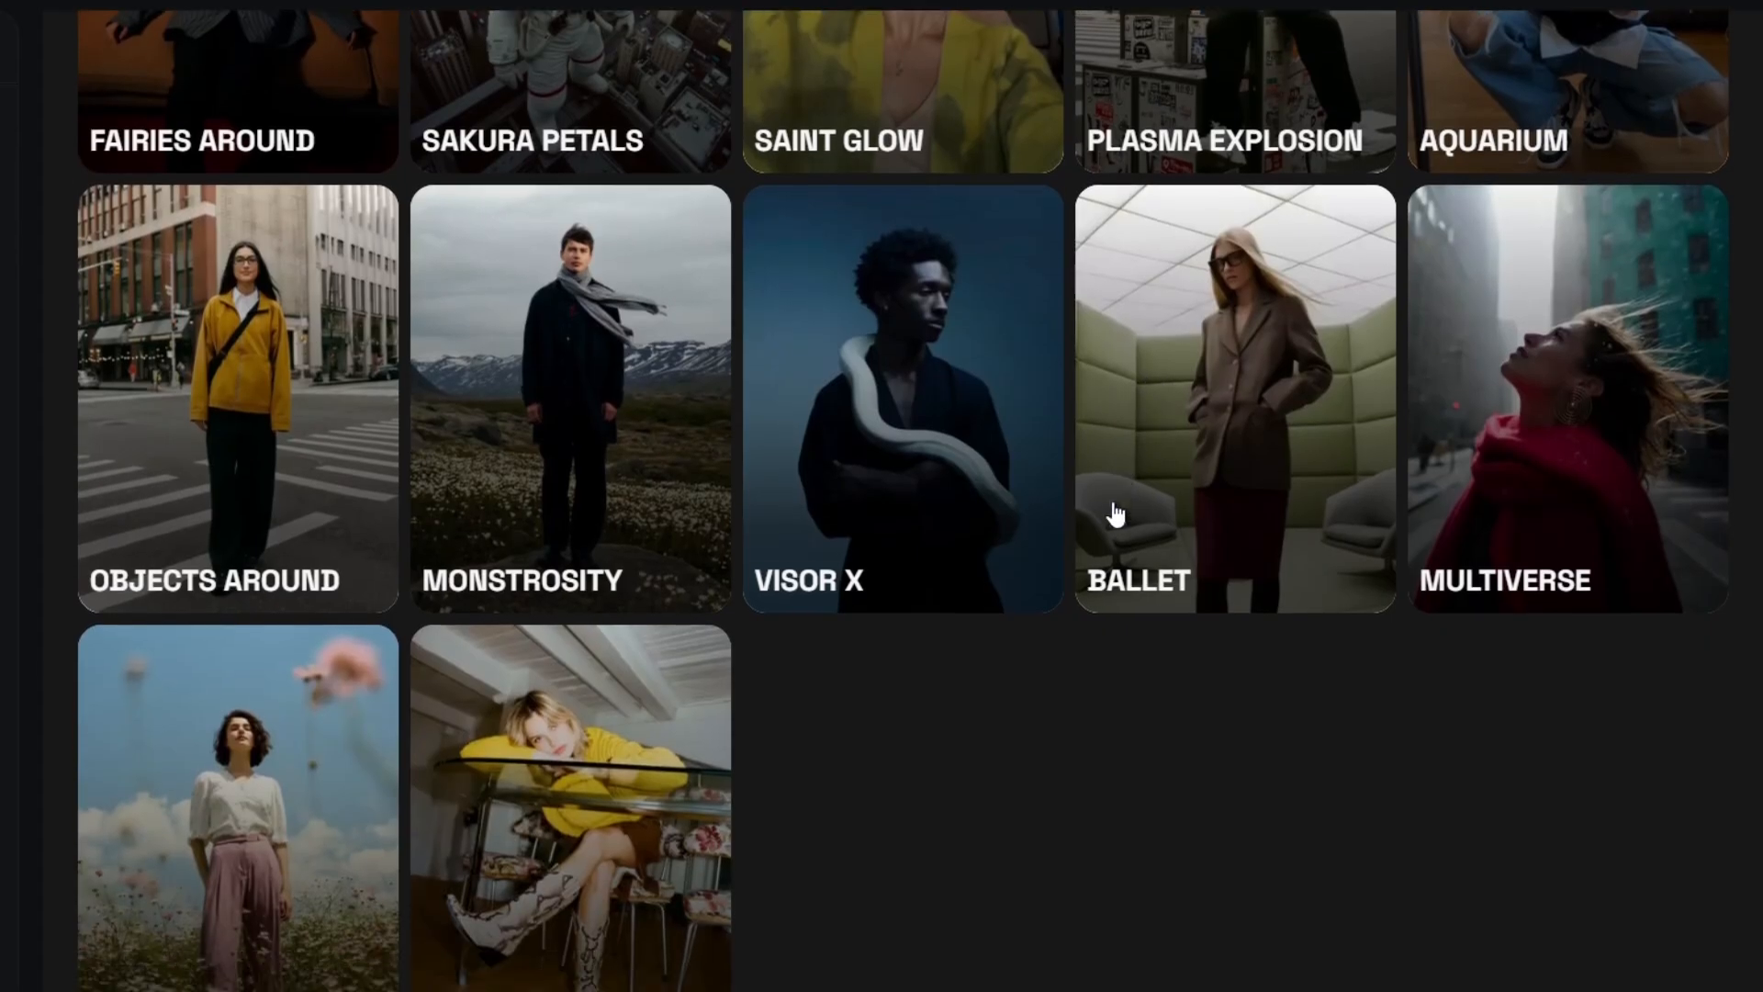
{"action": "scroll", "coordinate": [975, 630], "scroll_direction": "up", "scroll_amount": 15}
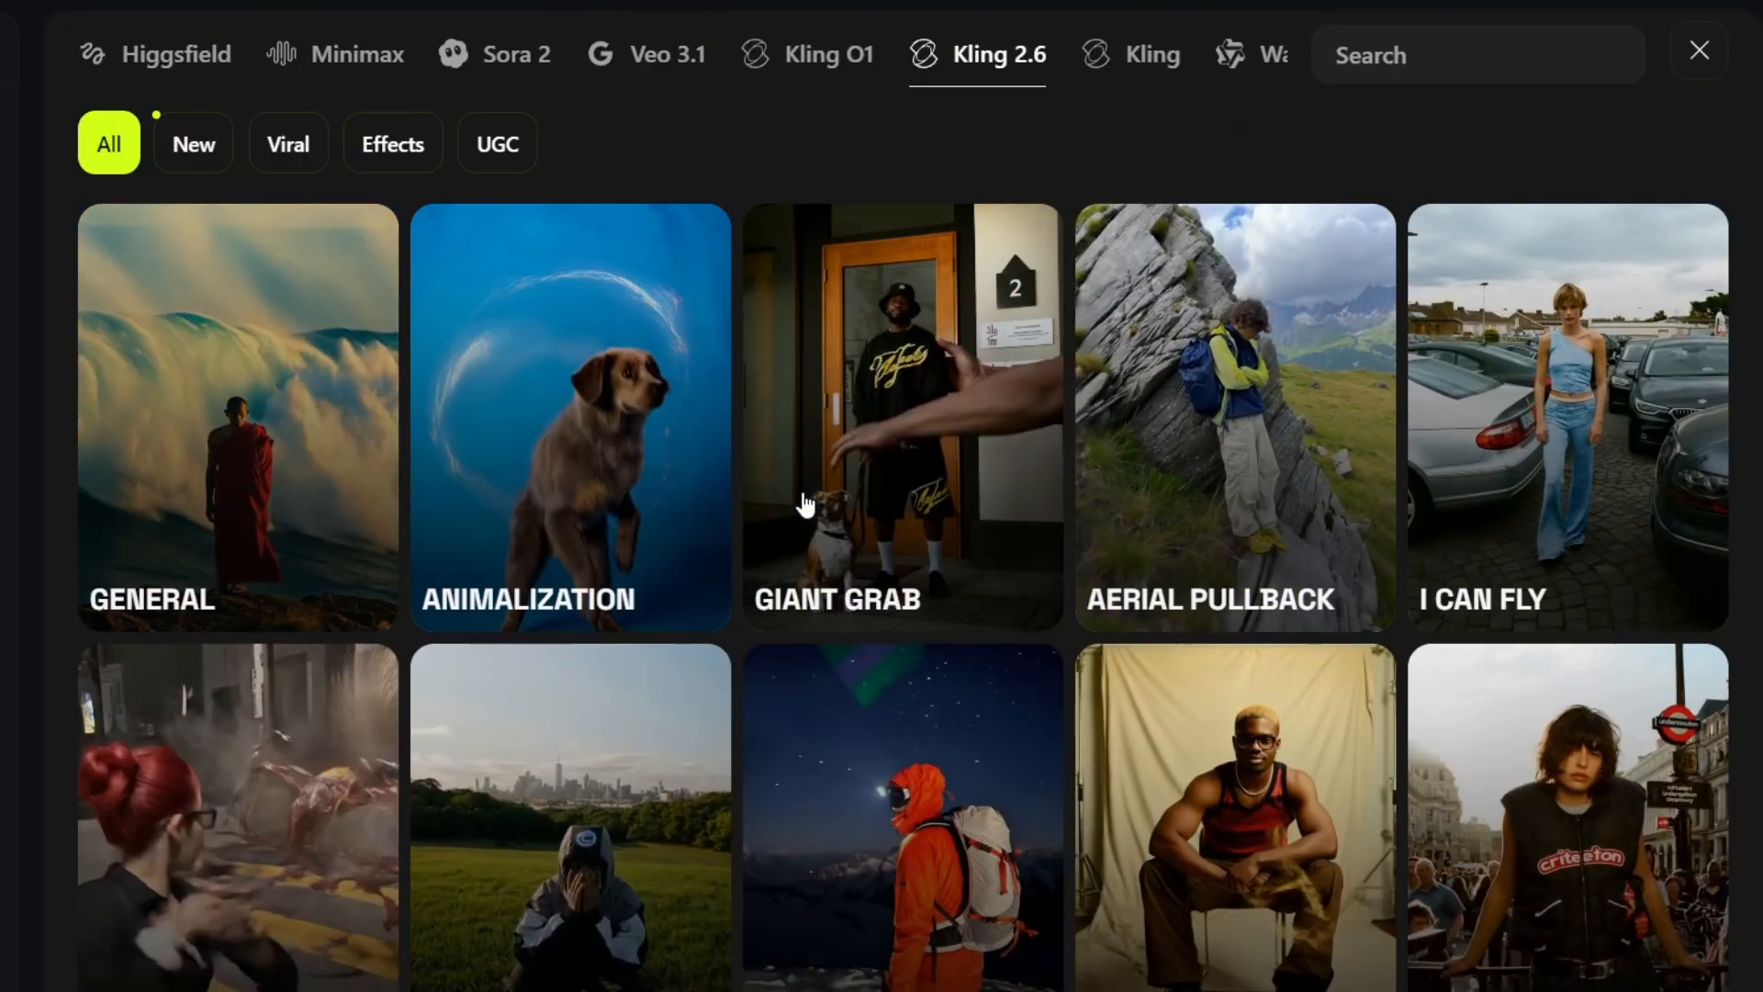
{"action": "scroll", "coordinate": [981, 505], "scroll_direction": "down", "scroll_amount": 12}
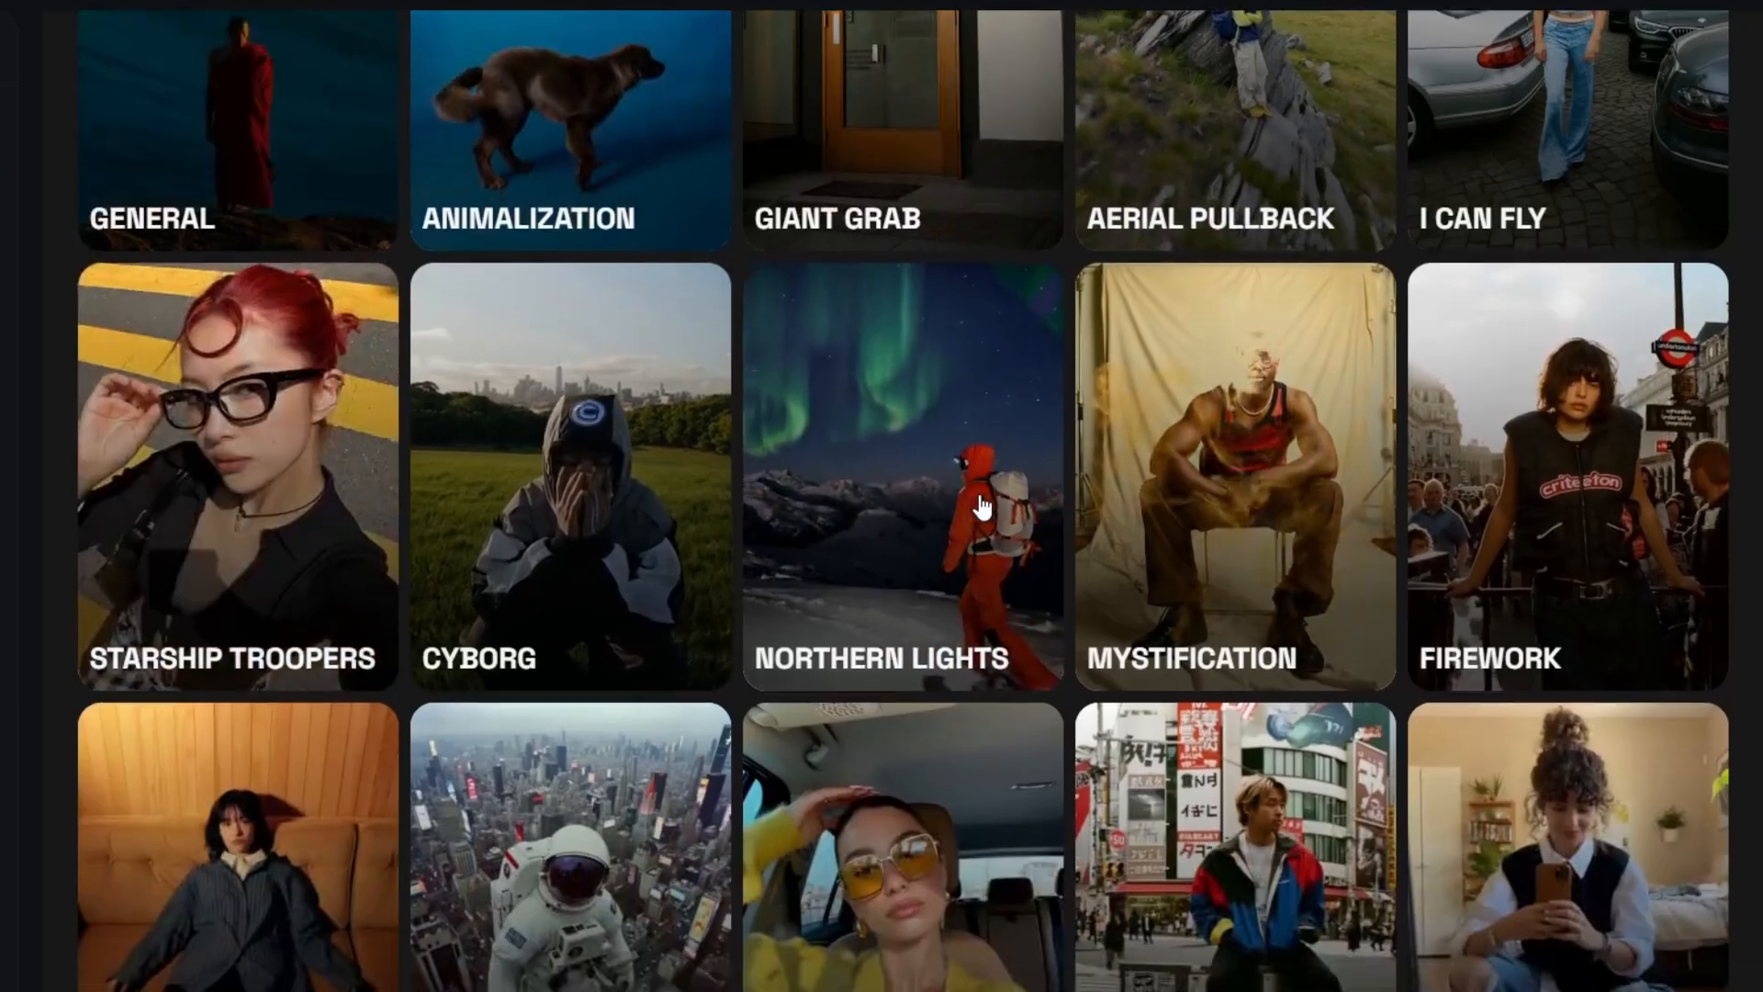
{"action": "scroll", "coordinate": [901, 854], "scroll_direction": "up", "scroll_amount": 12}
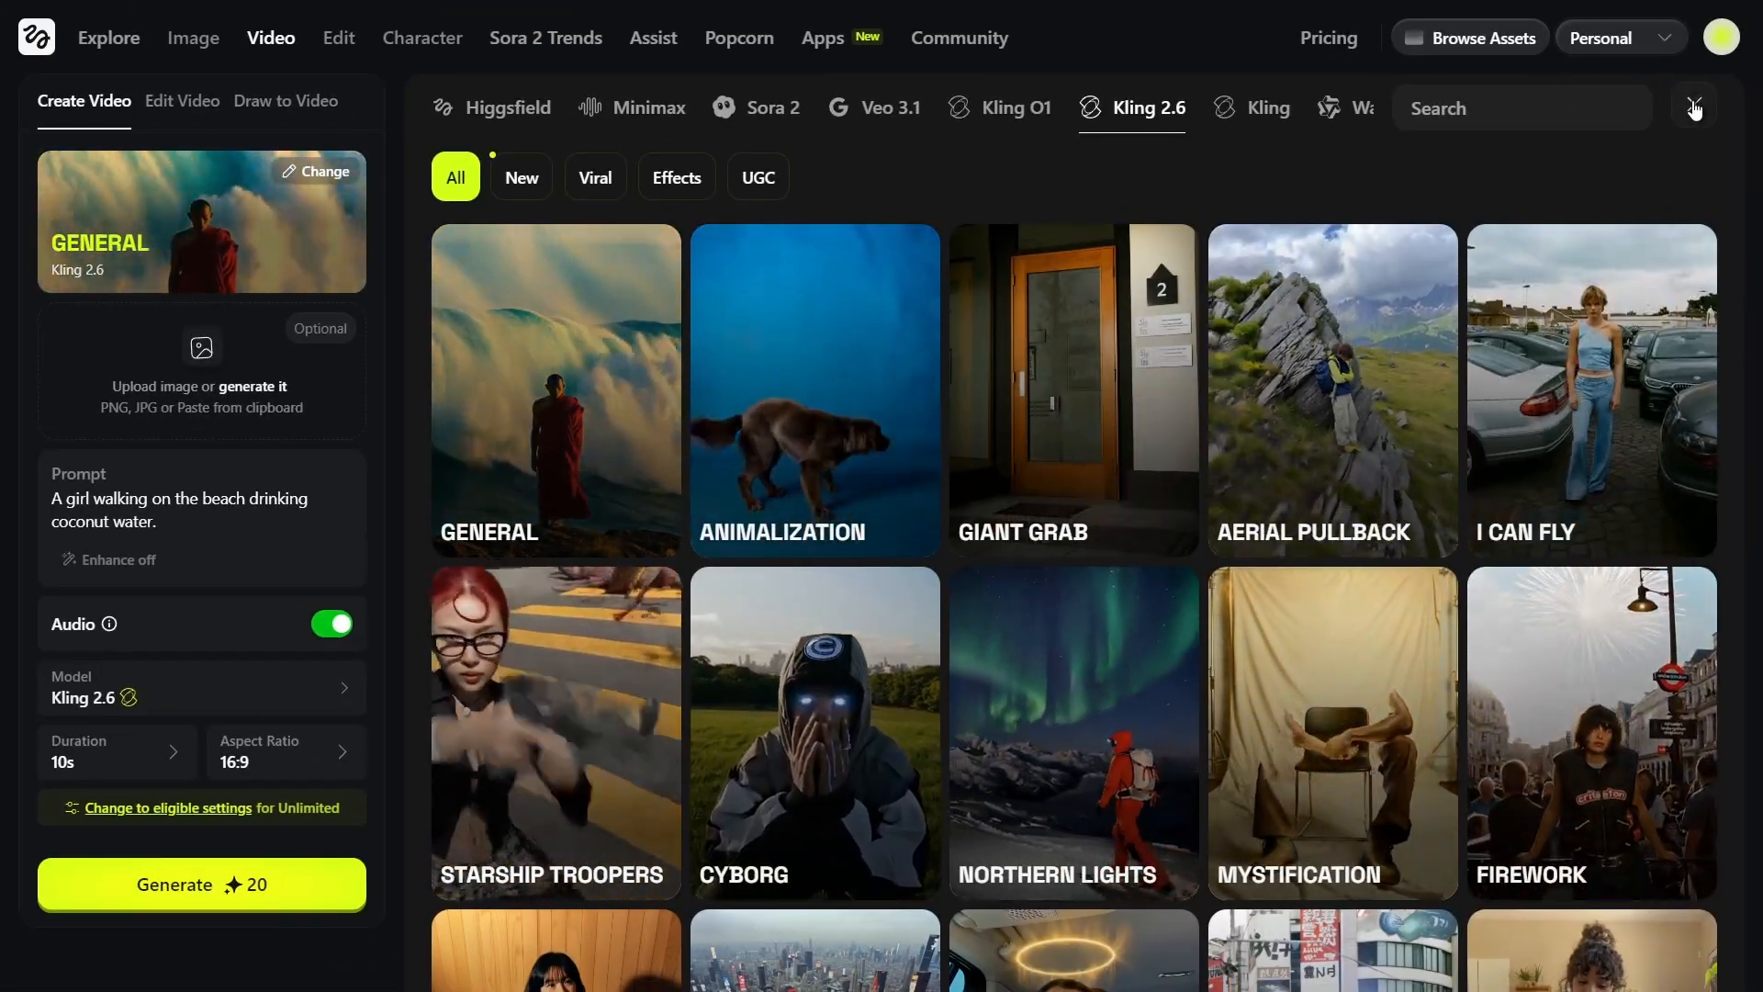
{"action": "left_click", "coordinate": [1695, 107]}
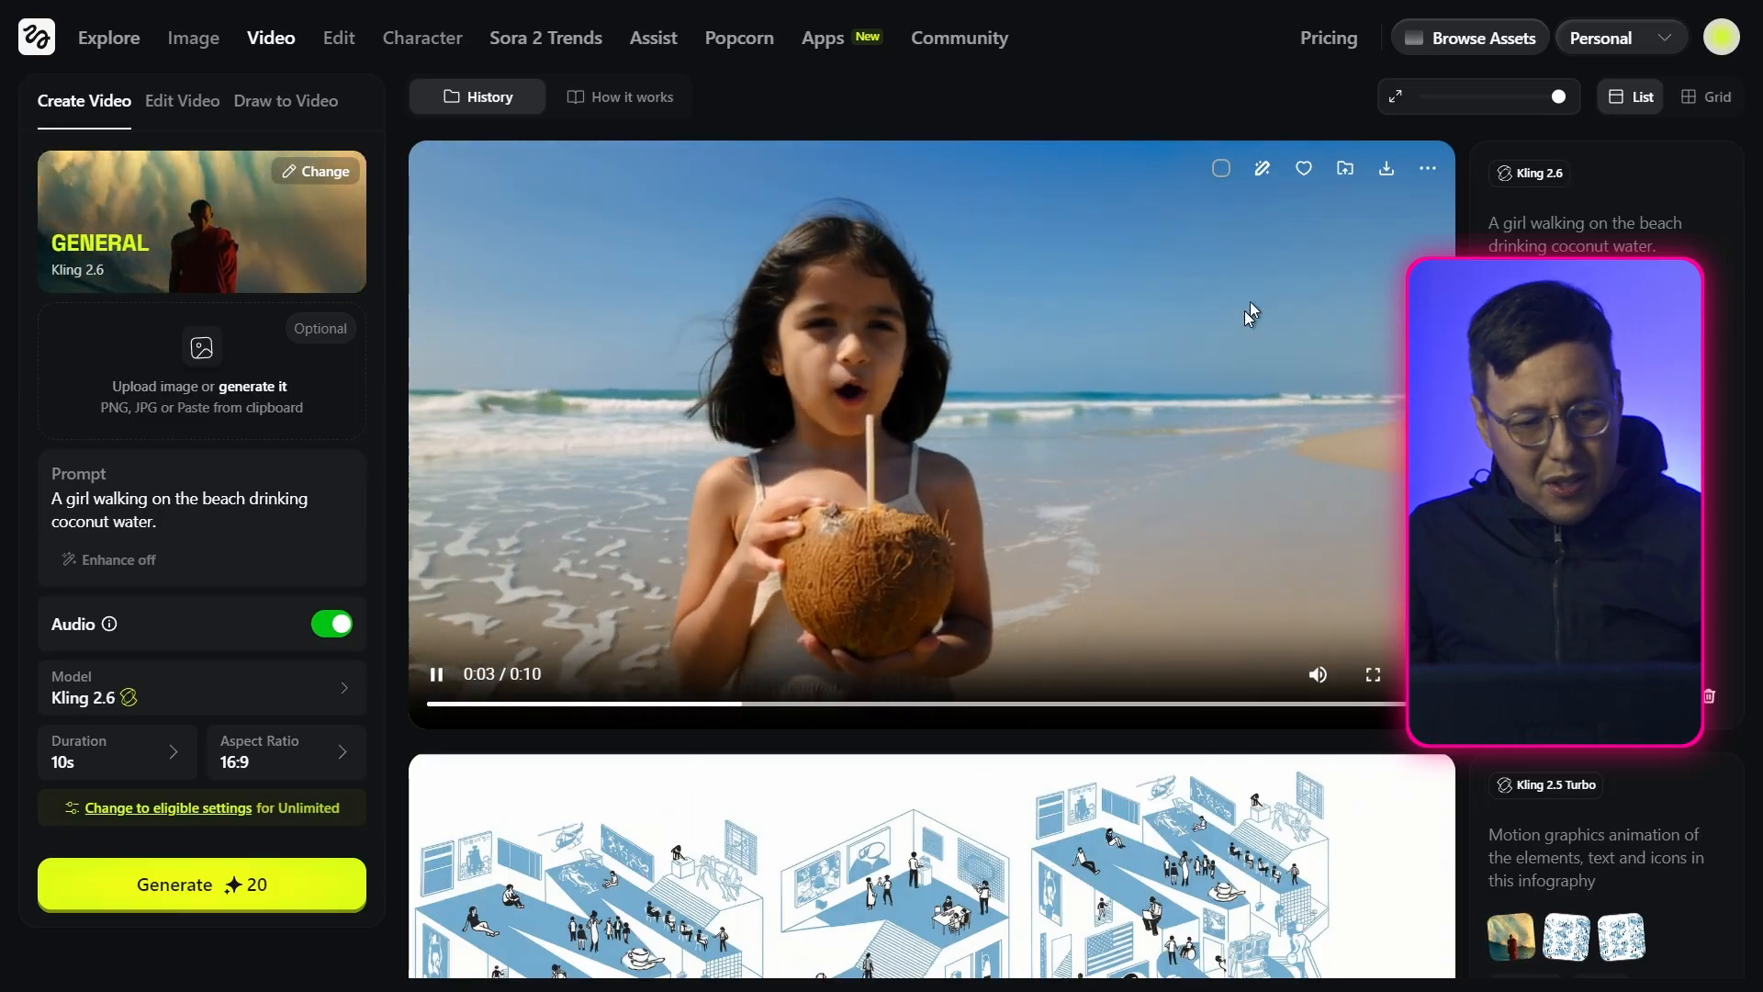
Play back the generated beach video and check its sound
{"action": "mouse_move", "coordinate": [1317, 678]}
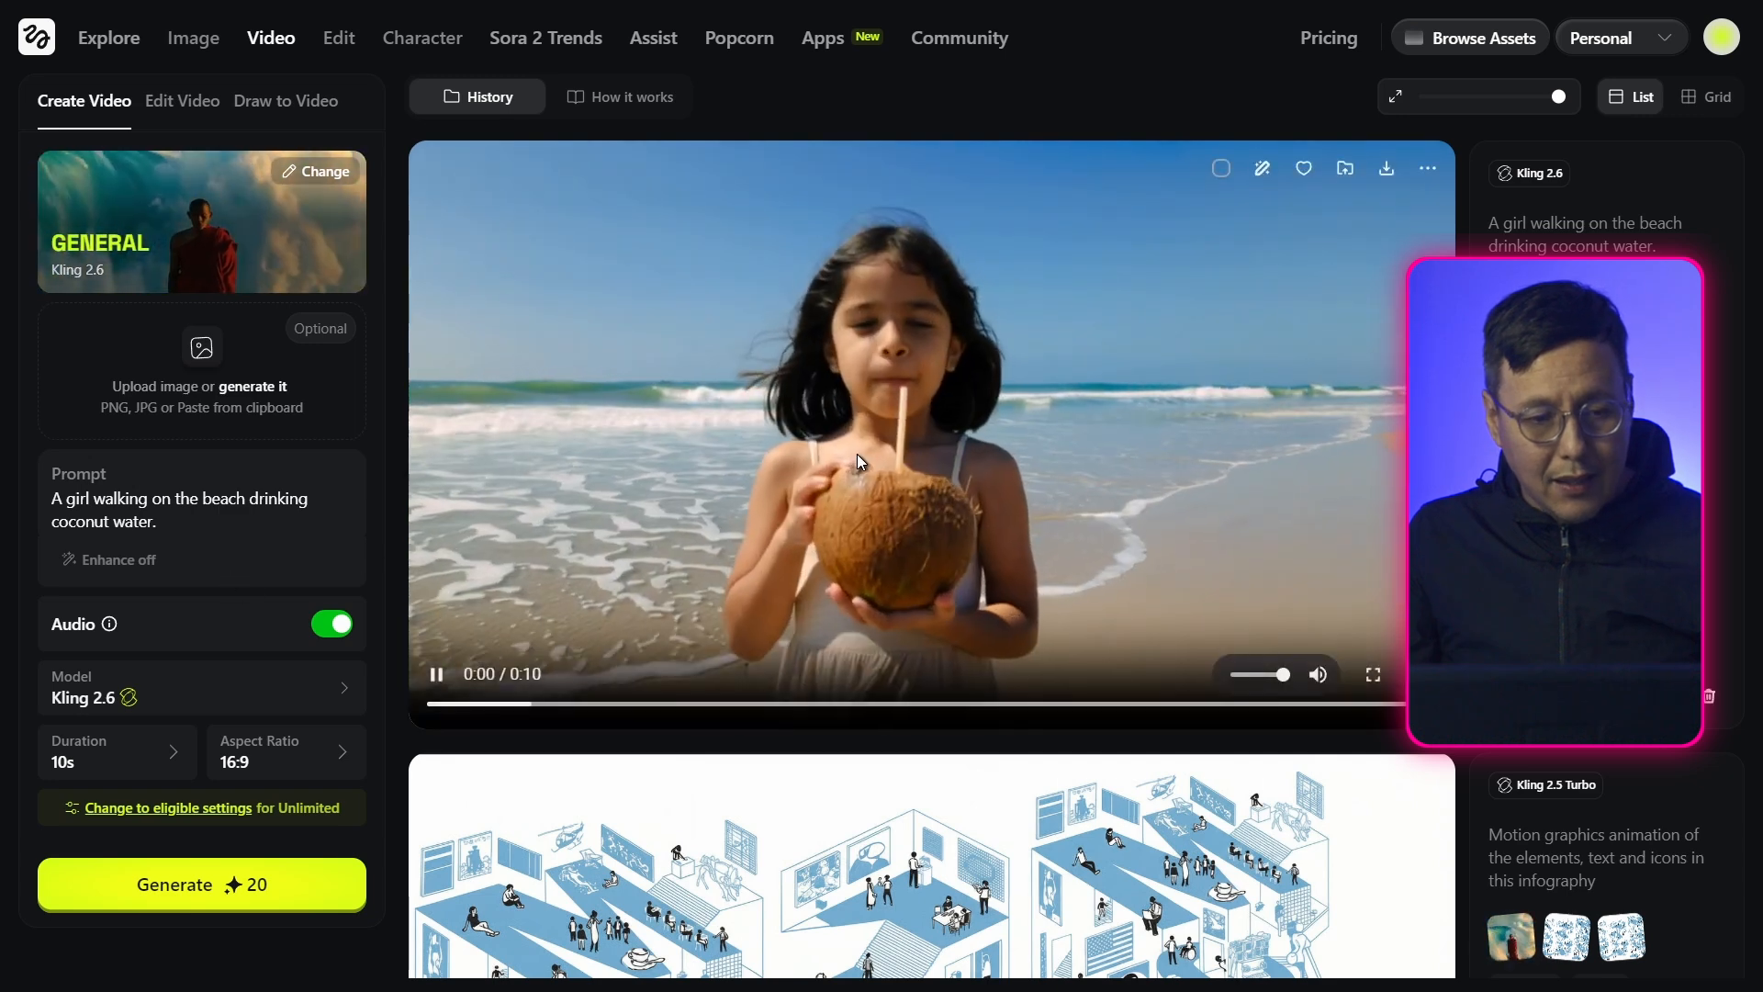
Upload the bright, cheerful Christmas card image of a family on the beach from the FOOTAGE folder as the reference image
{"action": "left_click", "coordinate": [1045, 366]}
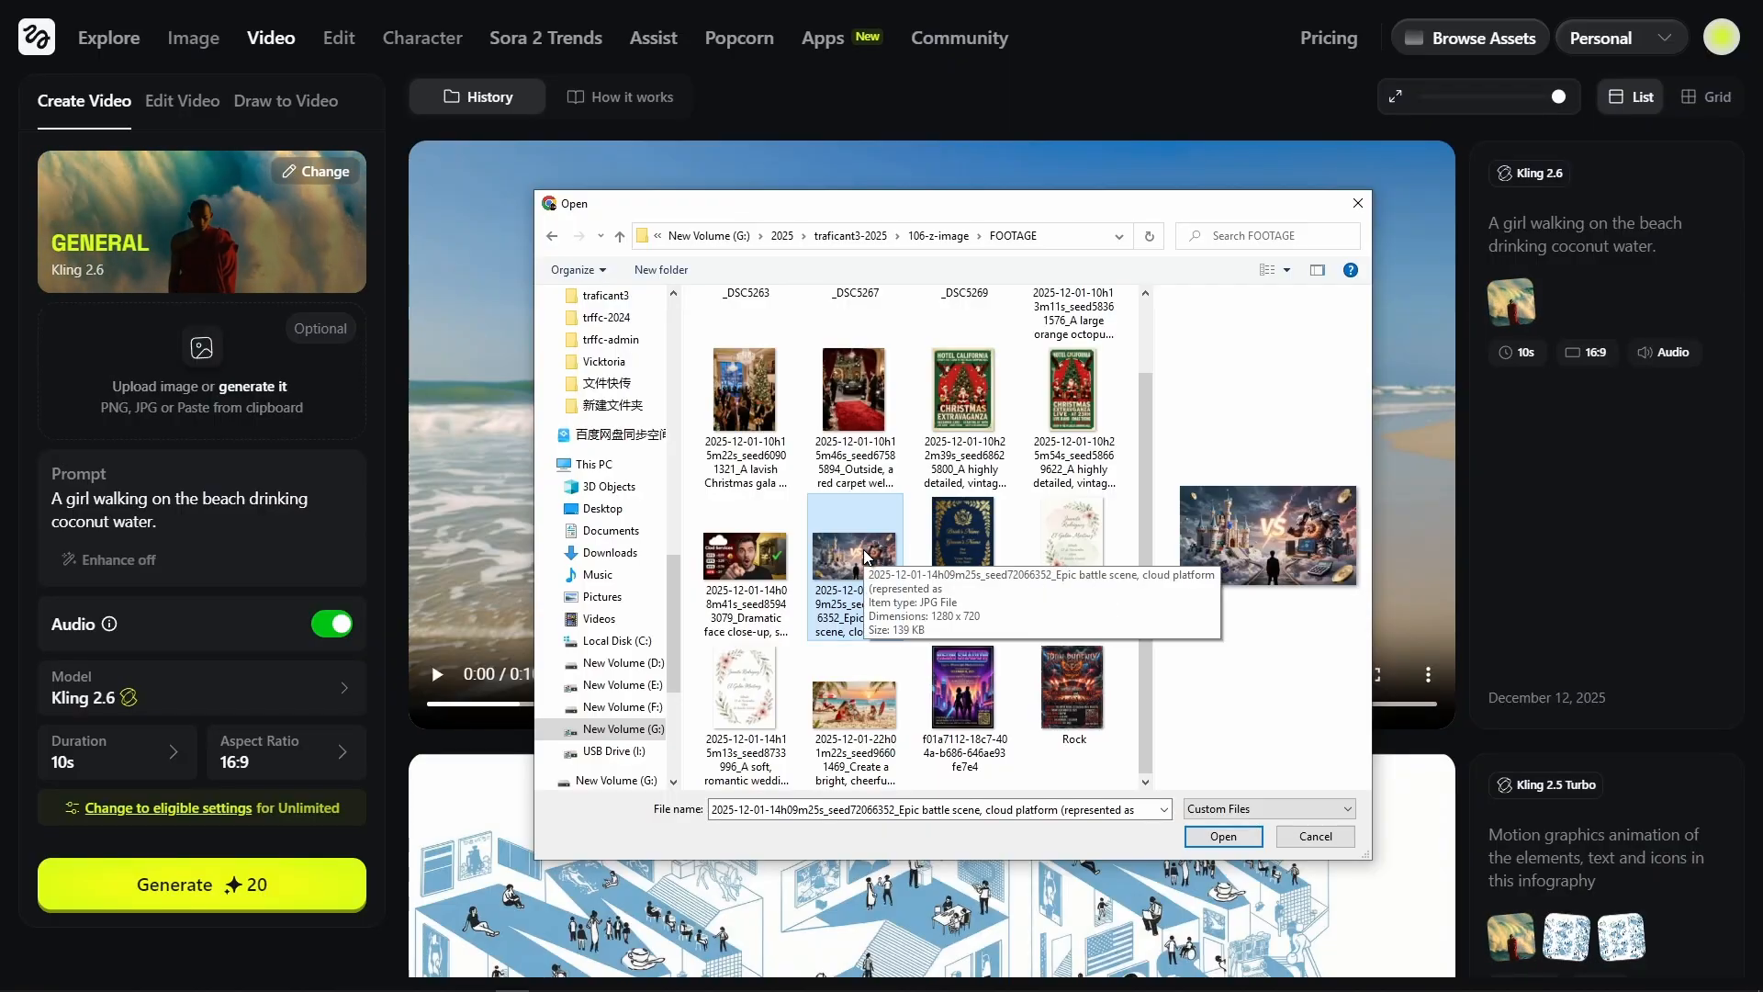
{"action": "left_click", "coordinate": [856, 729]}
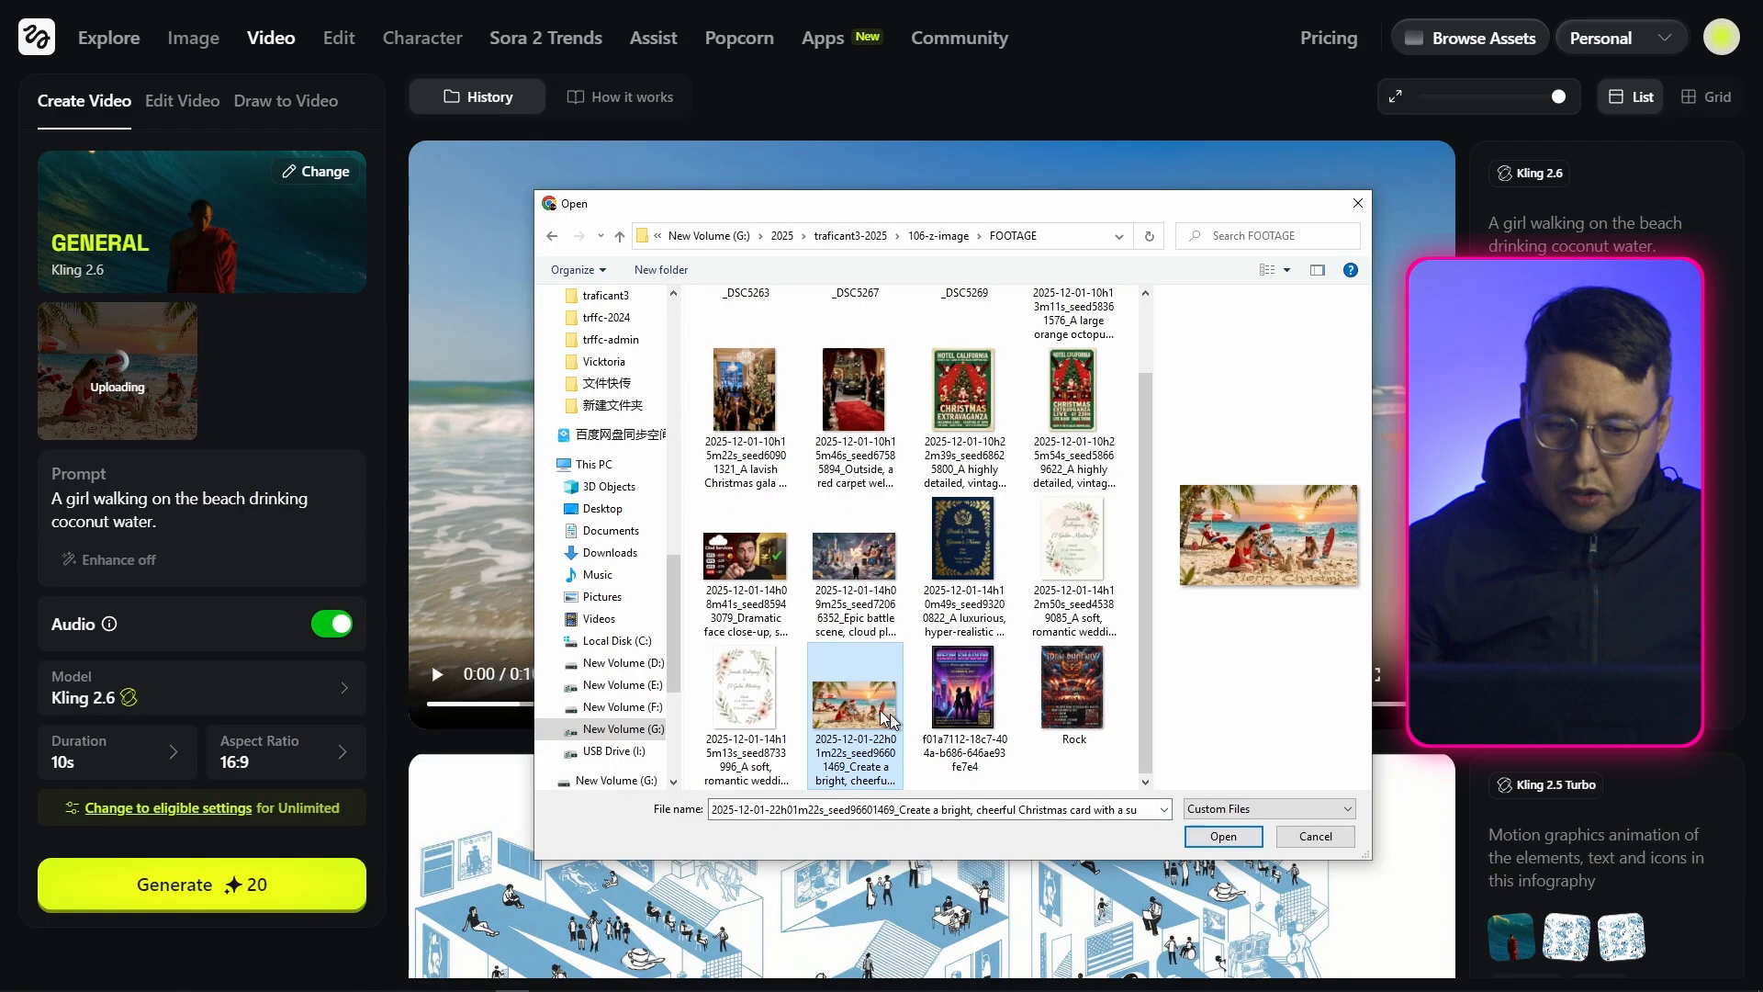
{"action": "left_click", "coordinate": [1223, 836]}
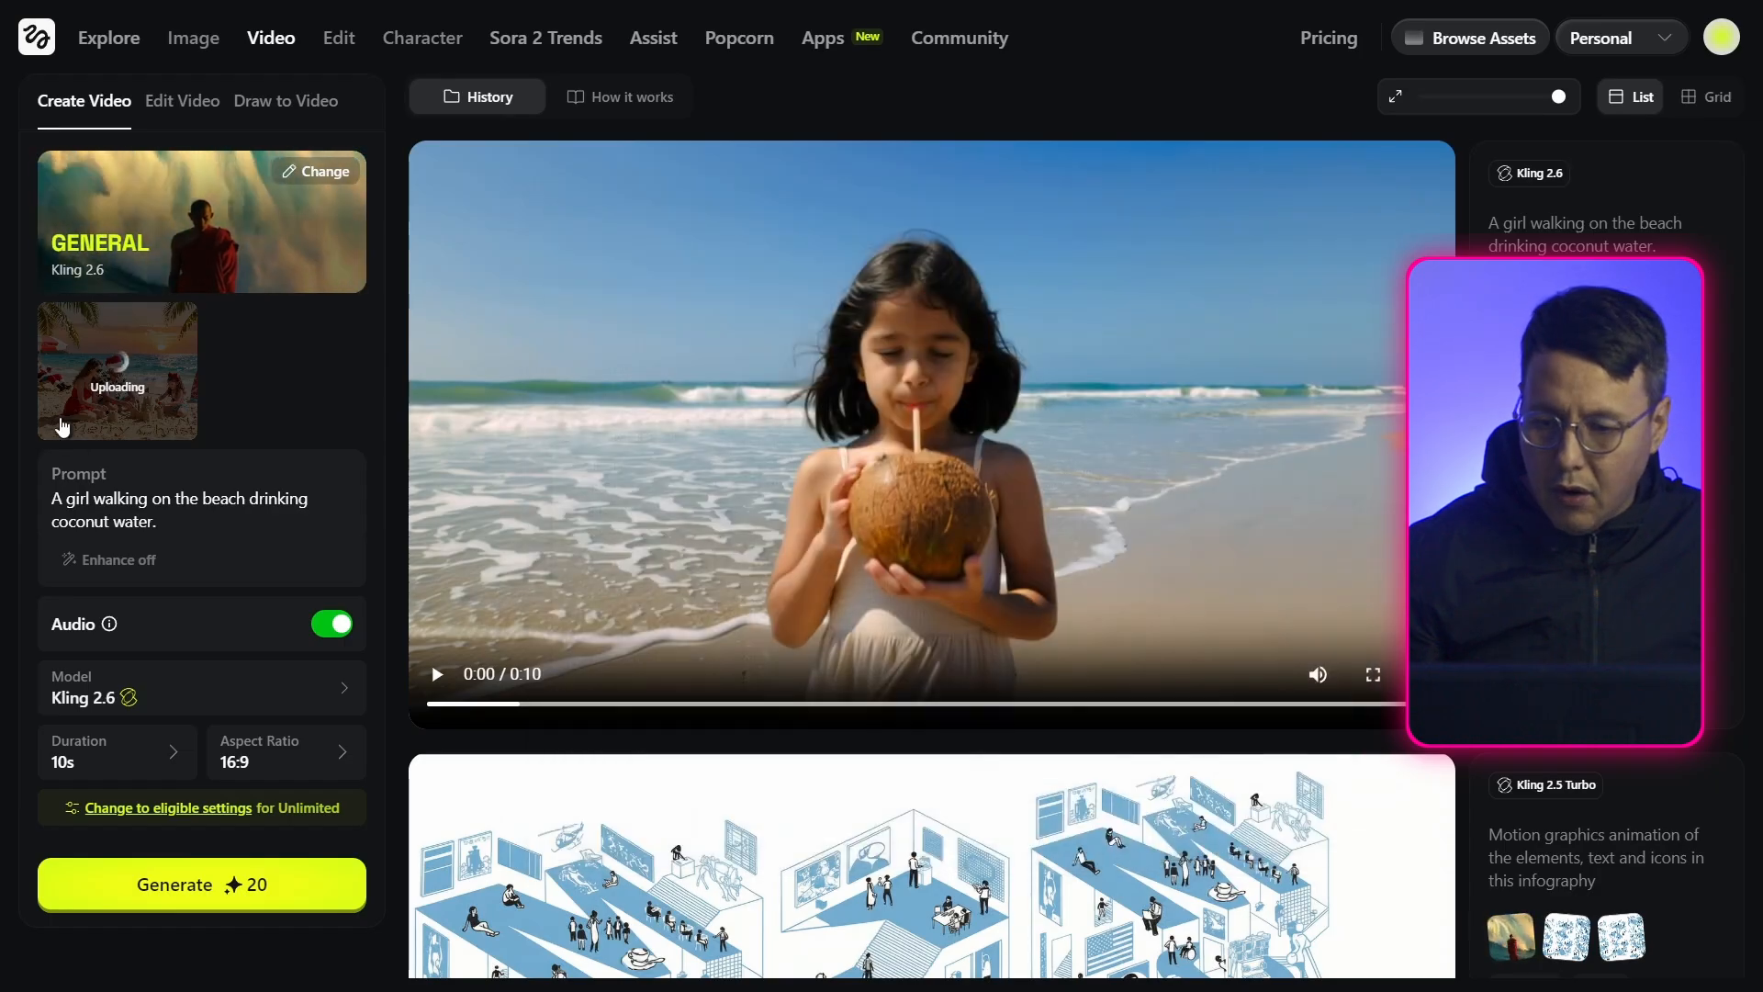
Replace the prompt with "A family celebrating xmas on the beach." and generate the video from the uploaded image with prompt enhancement on
{"action": "key", "text": "ctrl+a"}
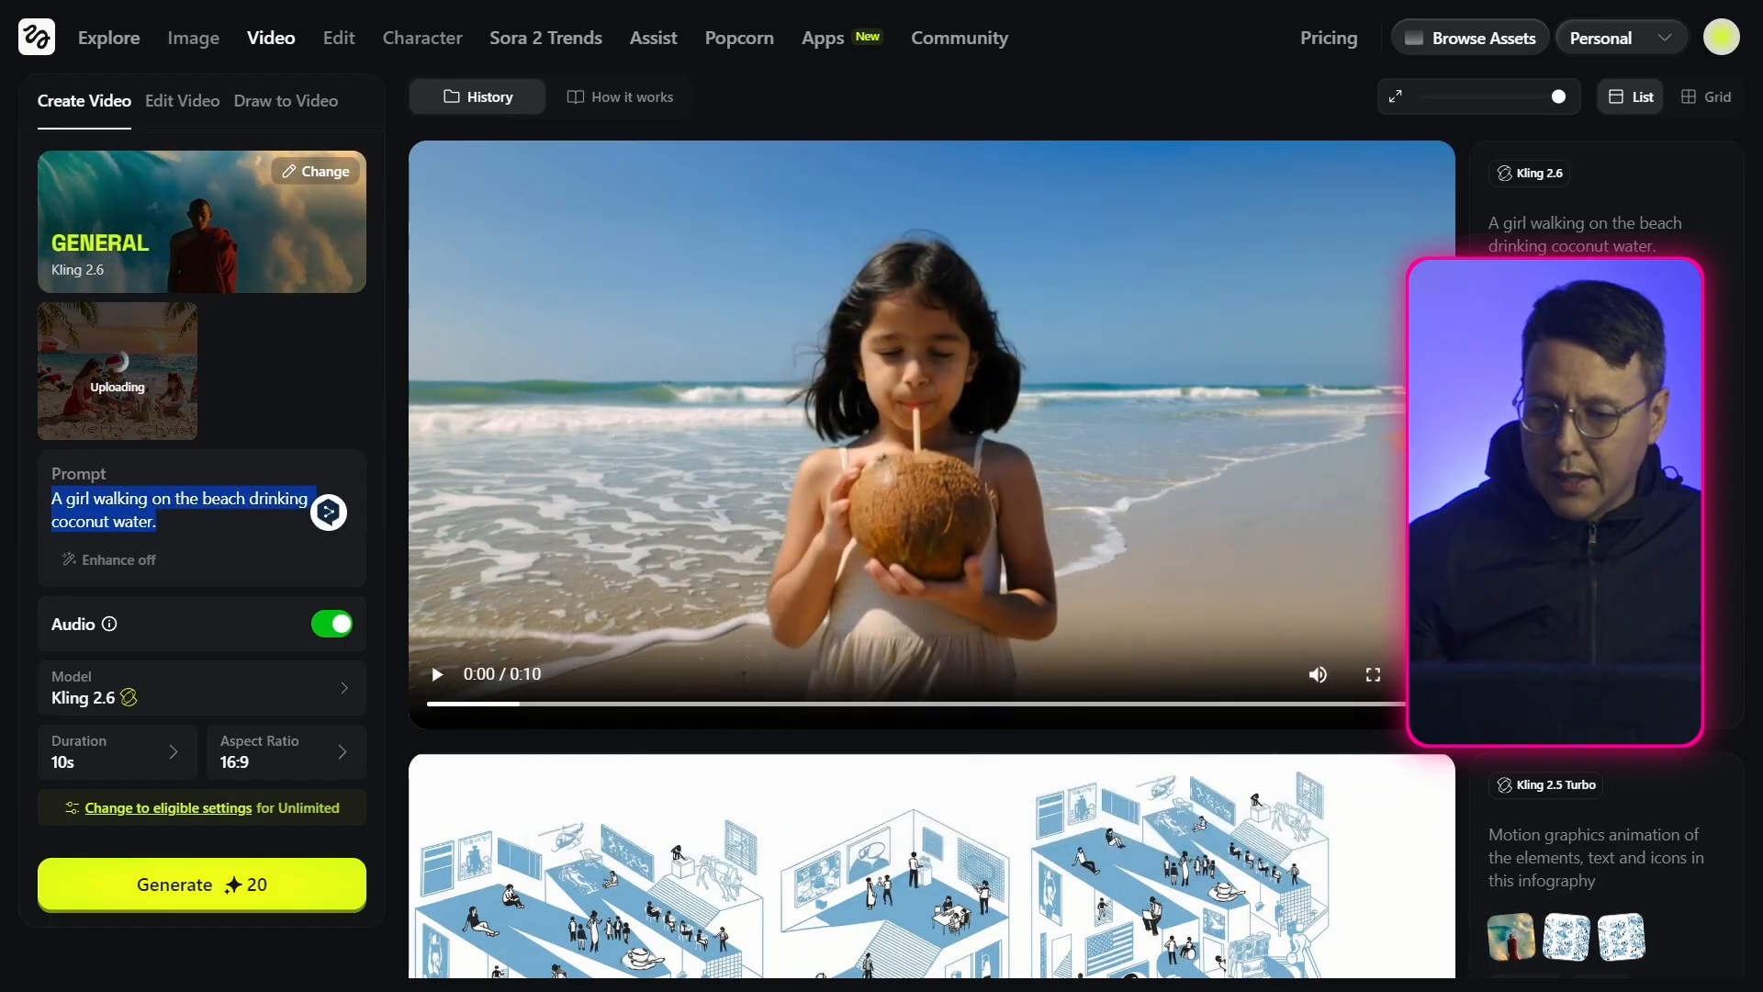
{"action": "type", "text": "A"}
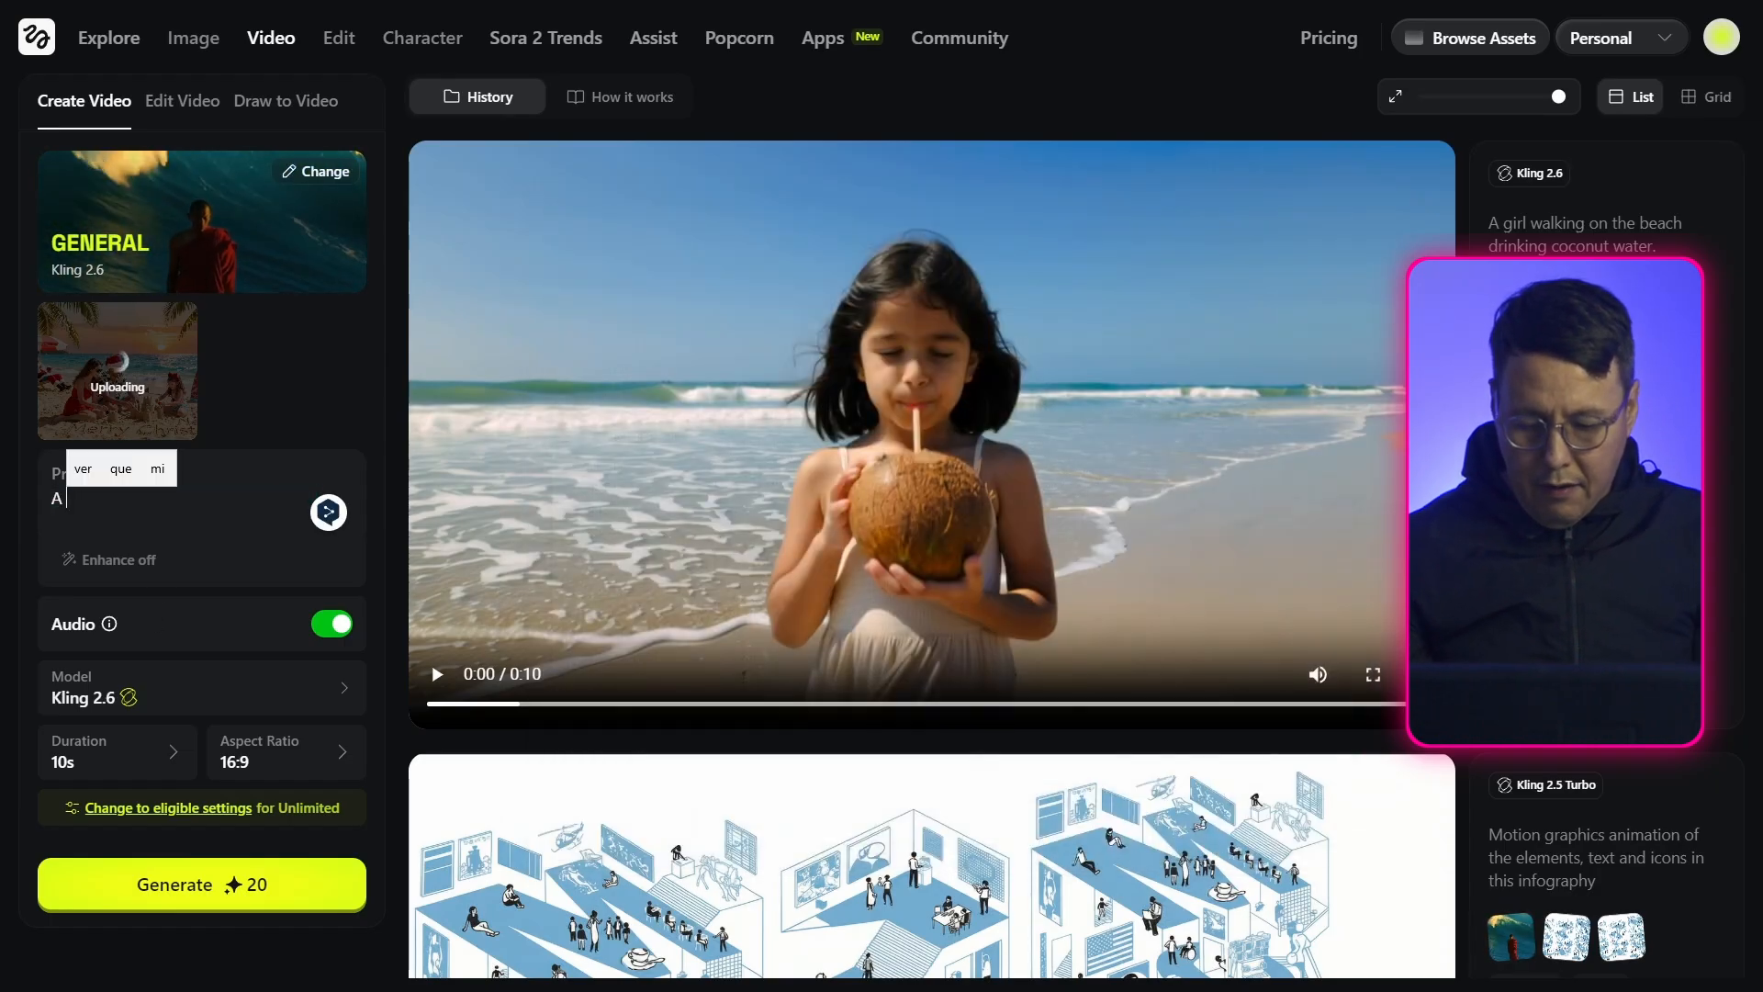
{"action": "type", "text": " family"}
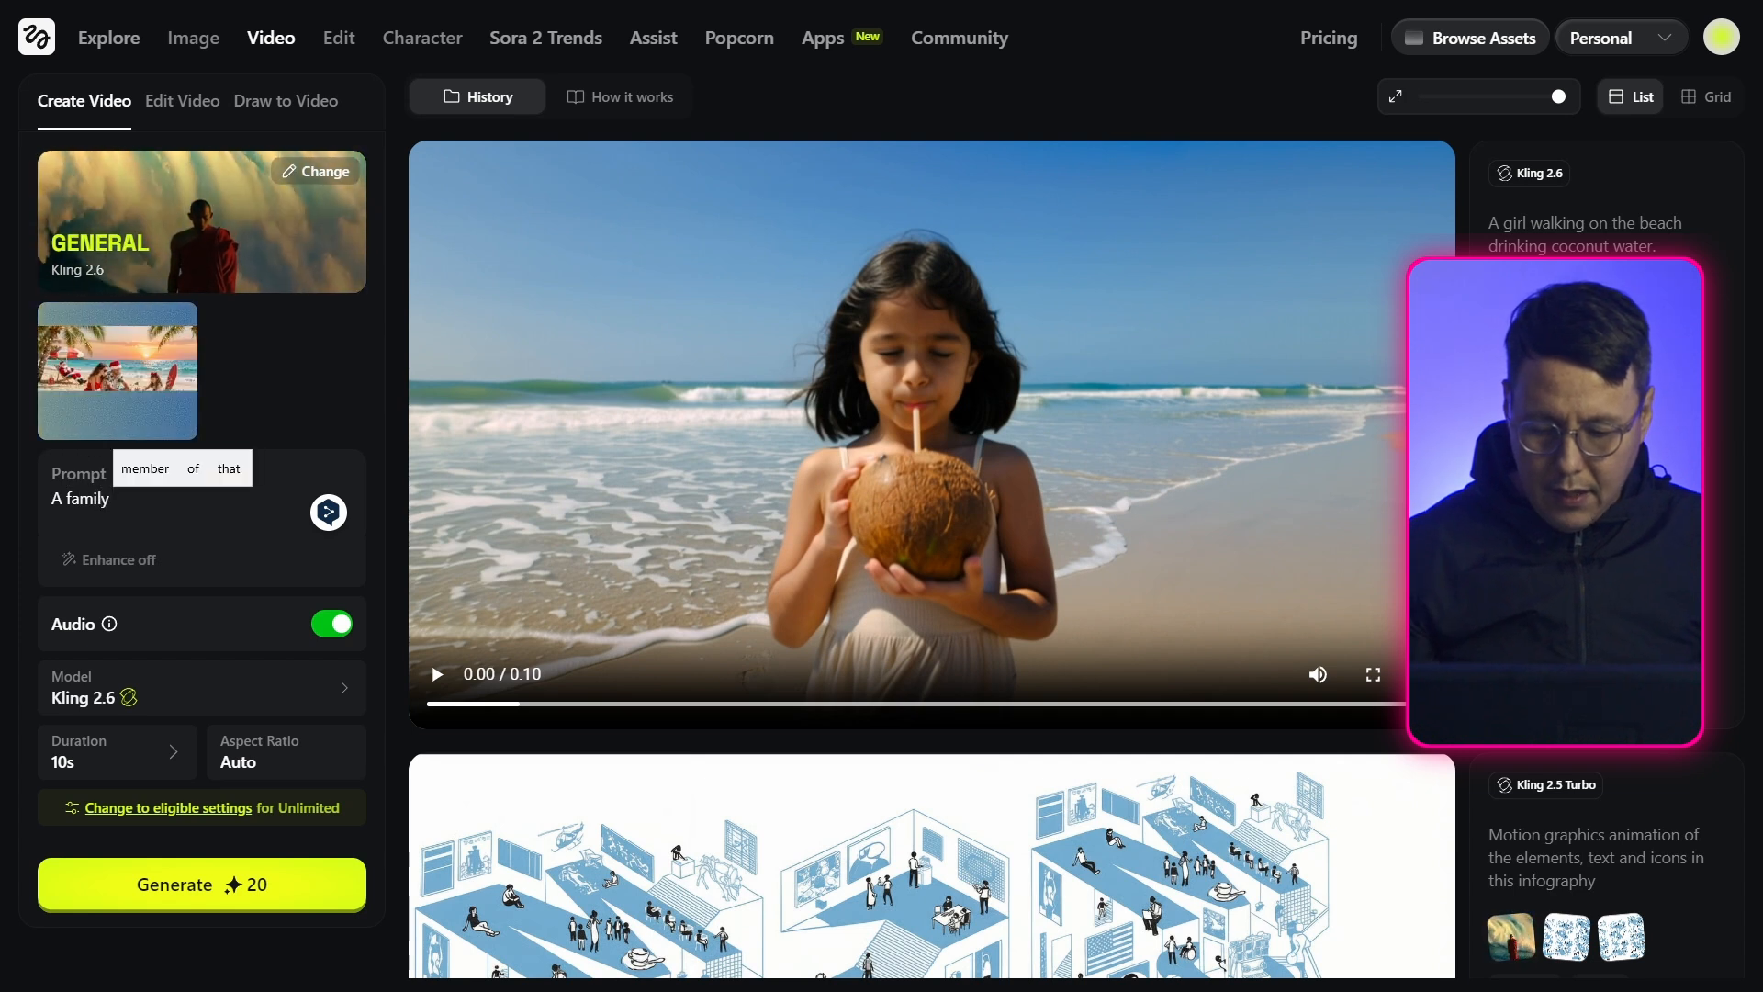
{"action": "type", "text": " celebrat"}
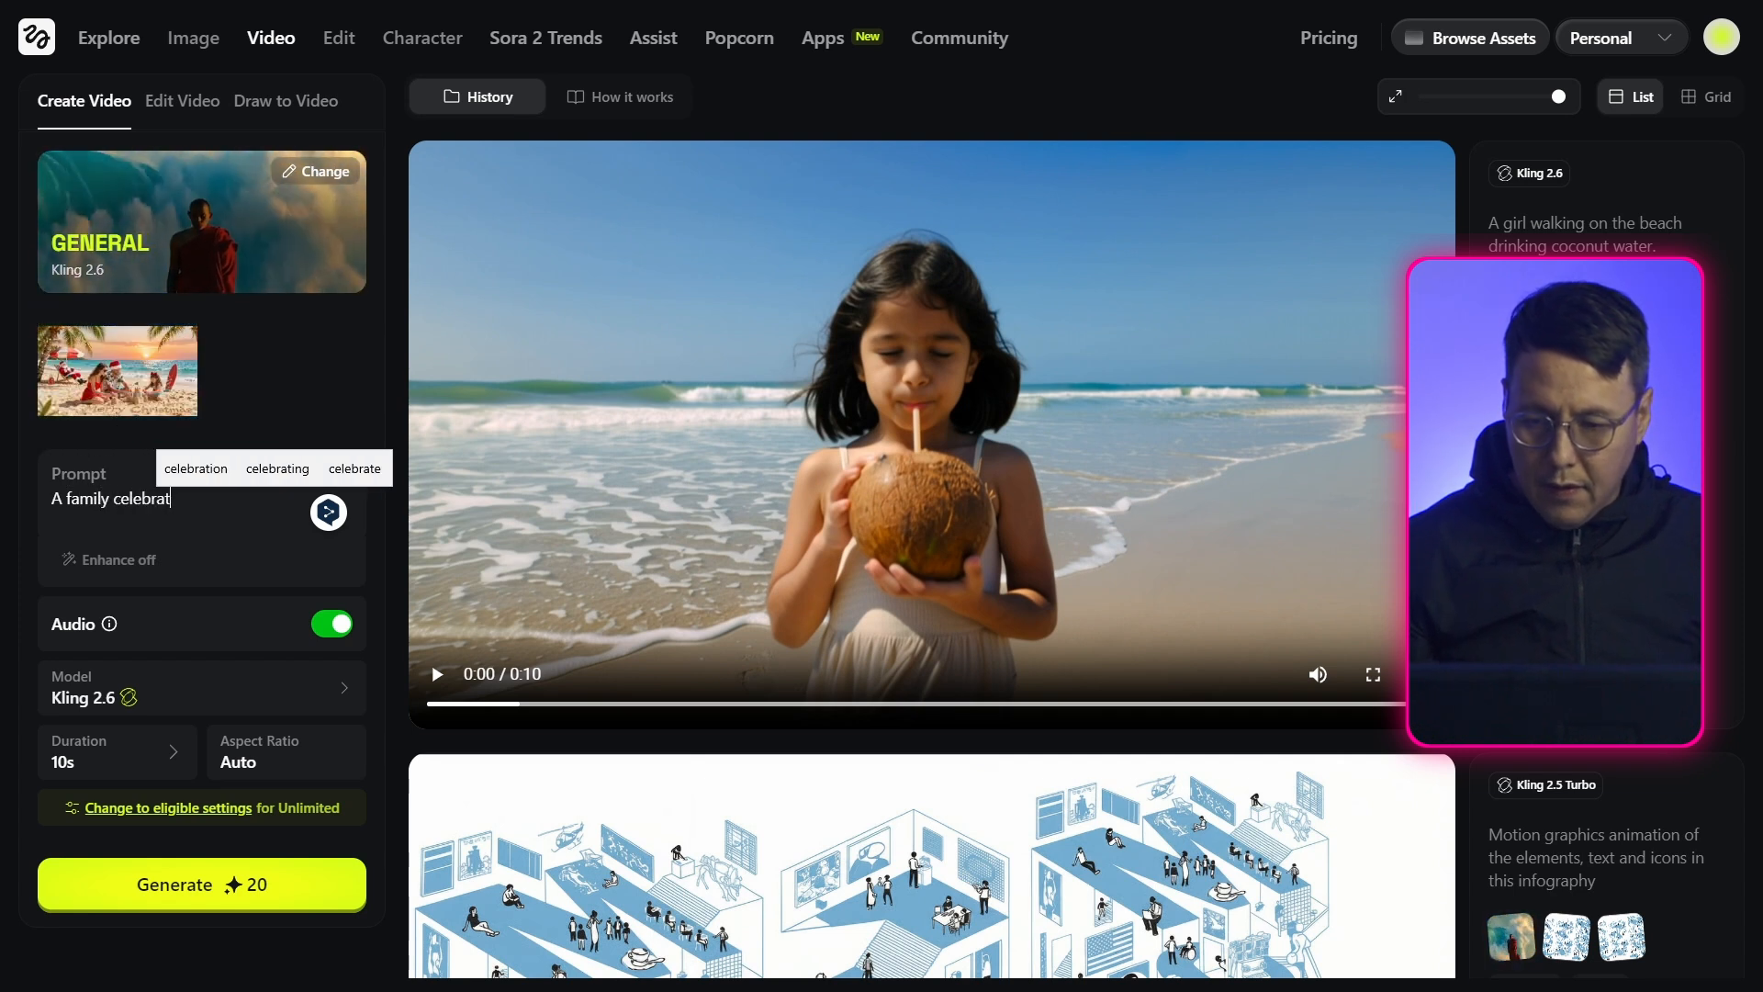
{"action": "type", "text": "ig "}
{"action": "type", "text": "ng "}
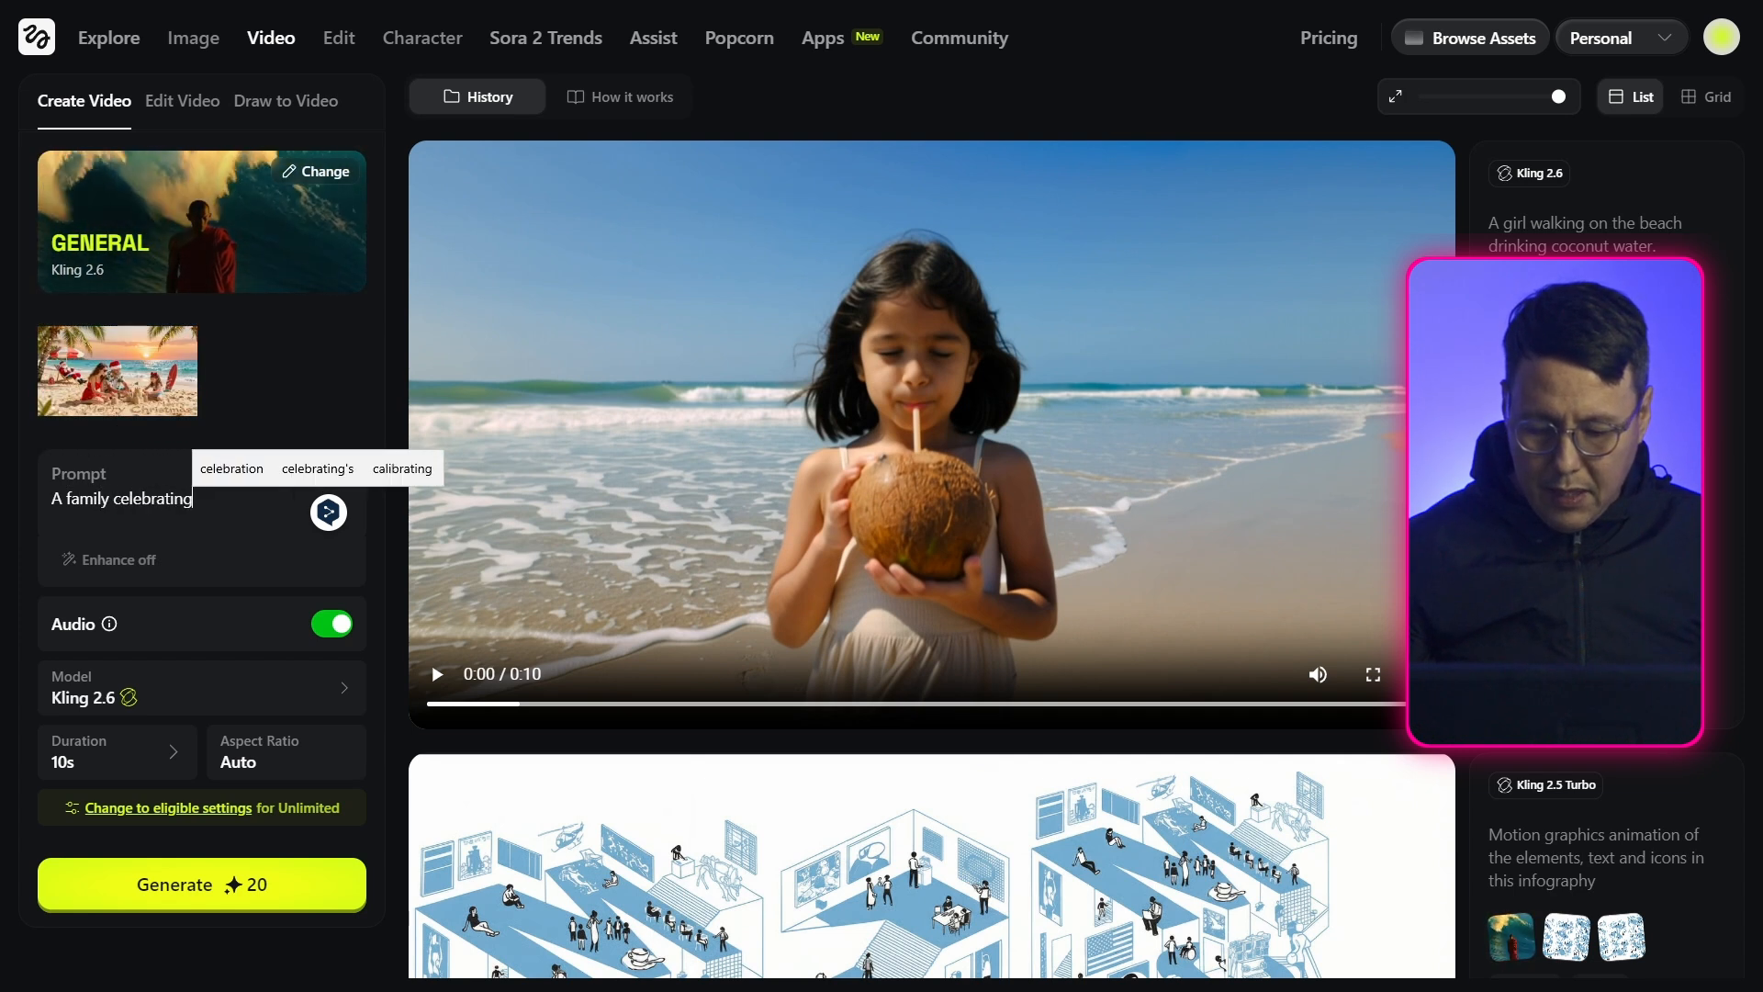
{"action": "type", "text": "xmas on "}
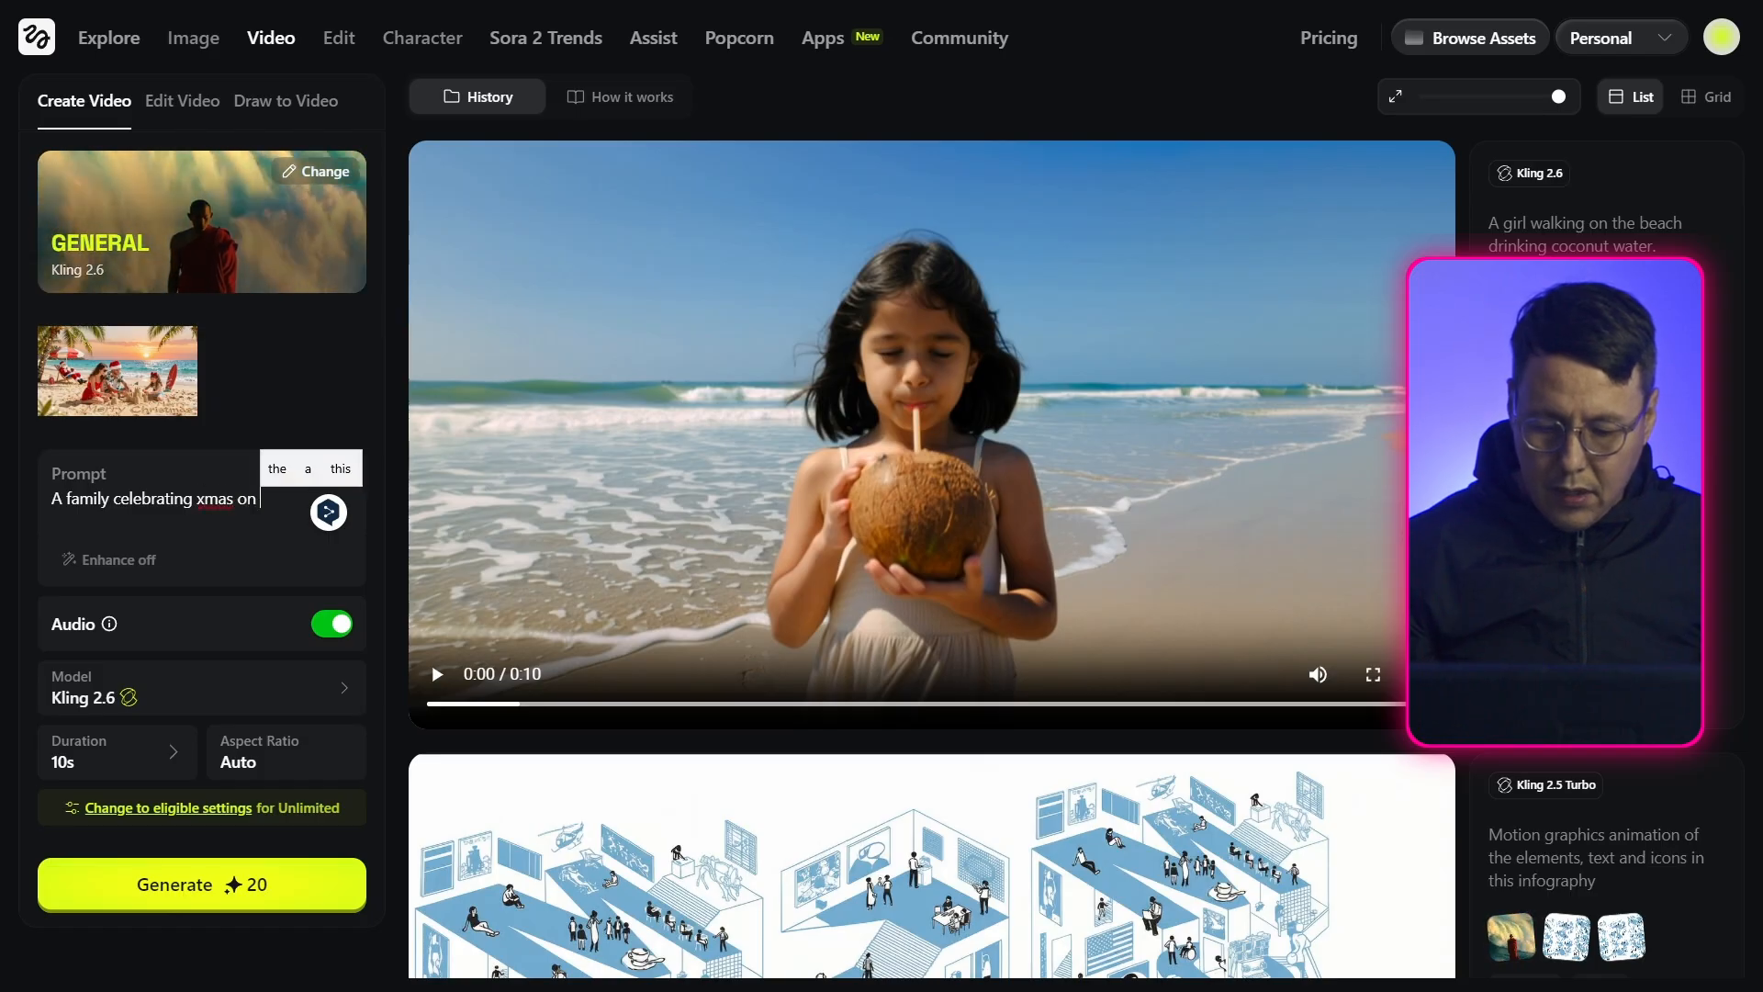
{"action": "type", "text": "the b"}
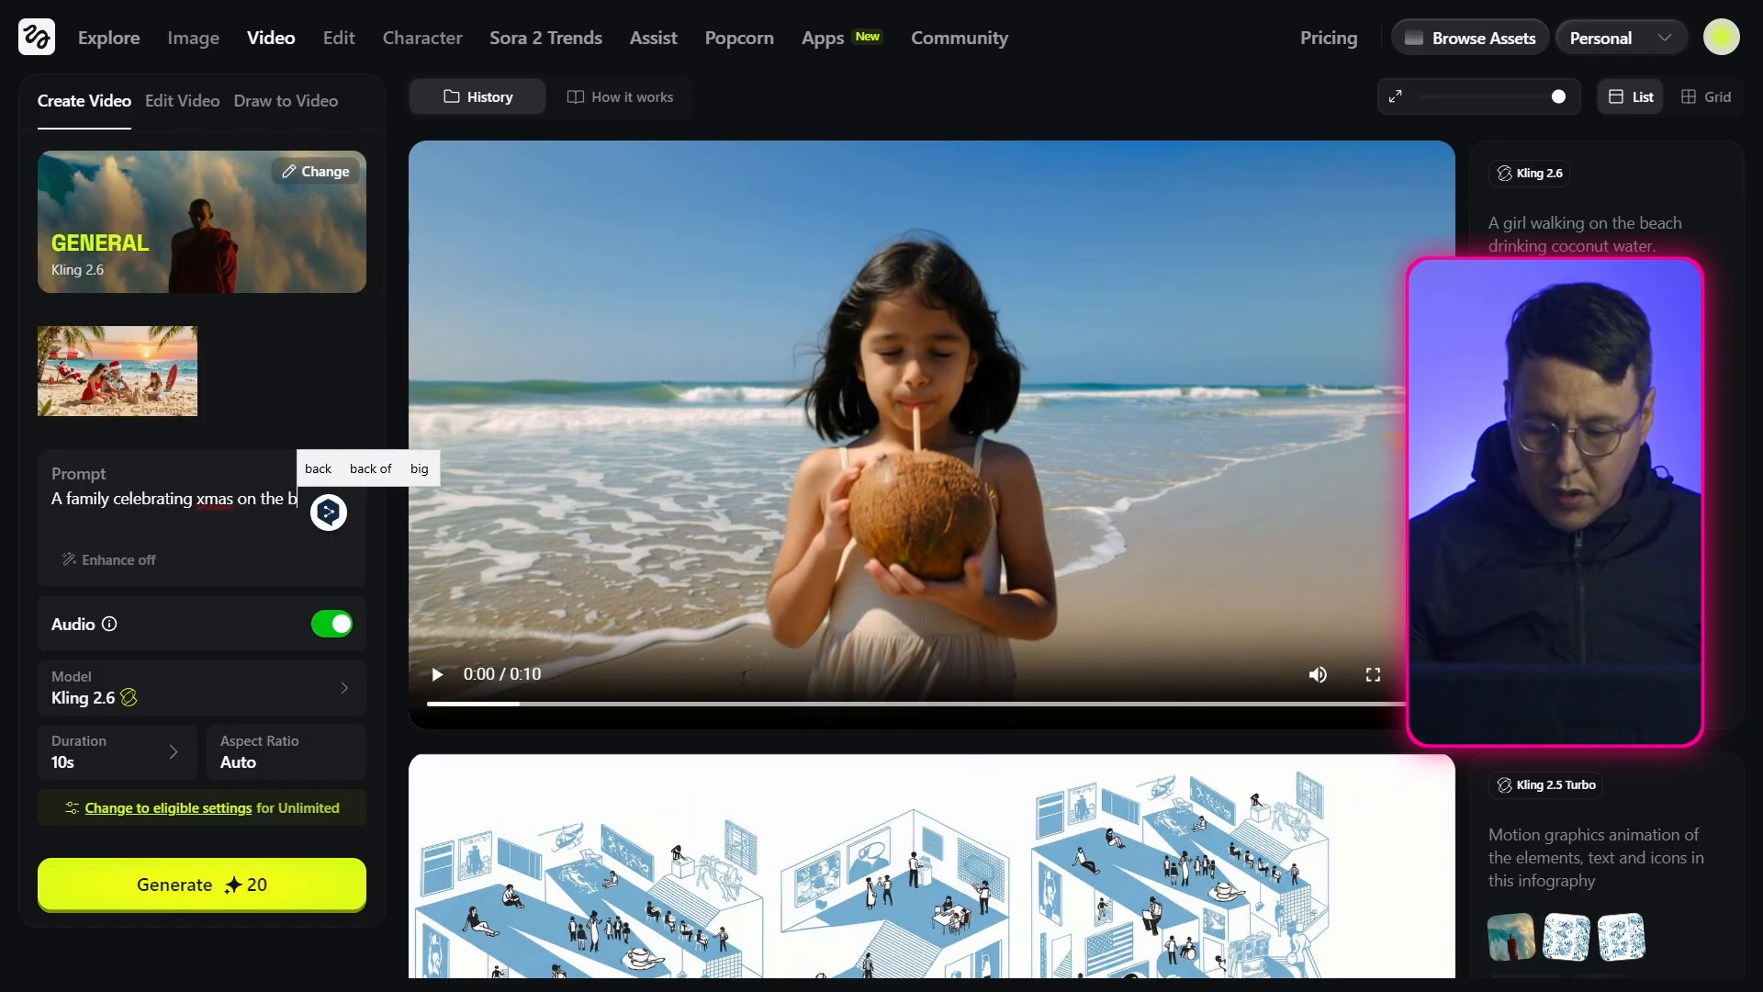
{"action": "type", "text": "each."}
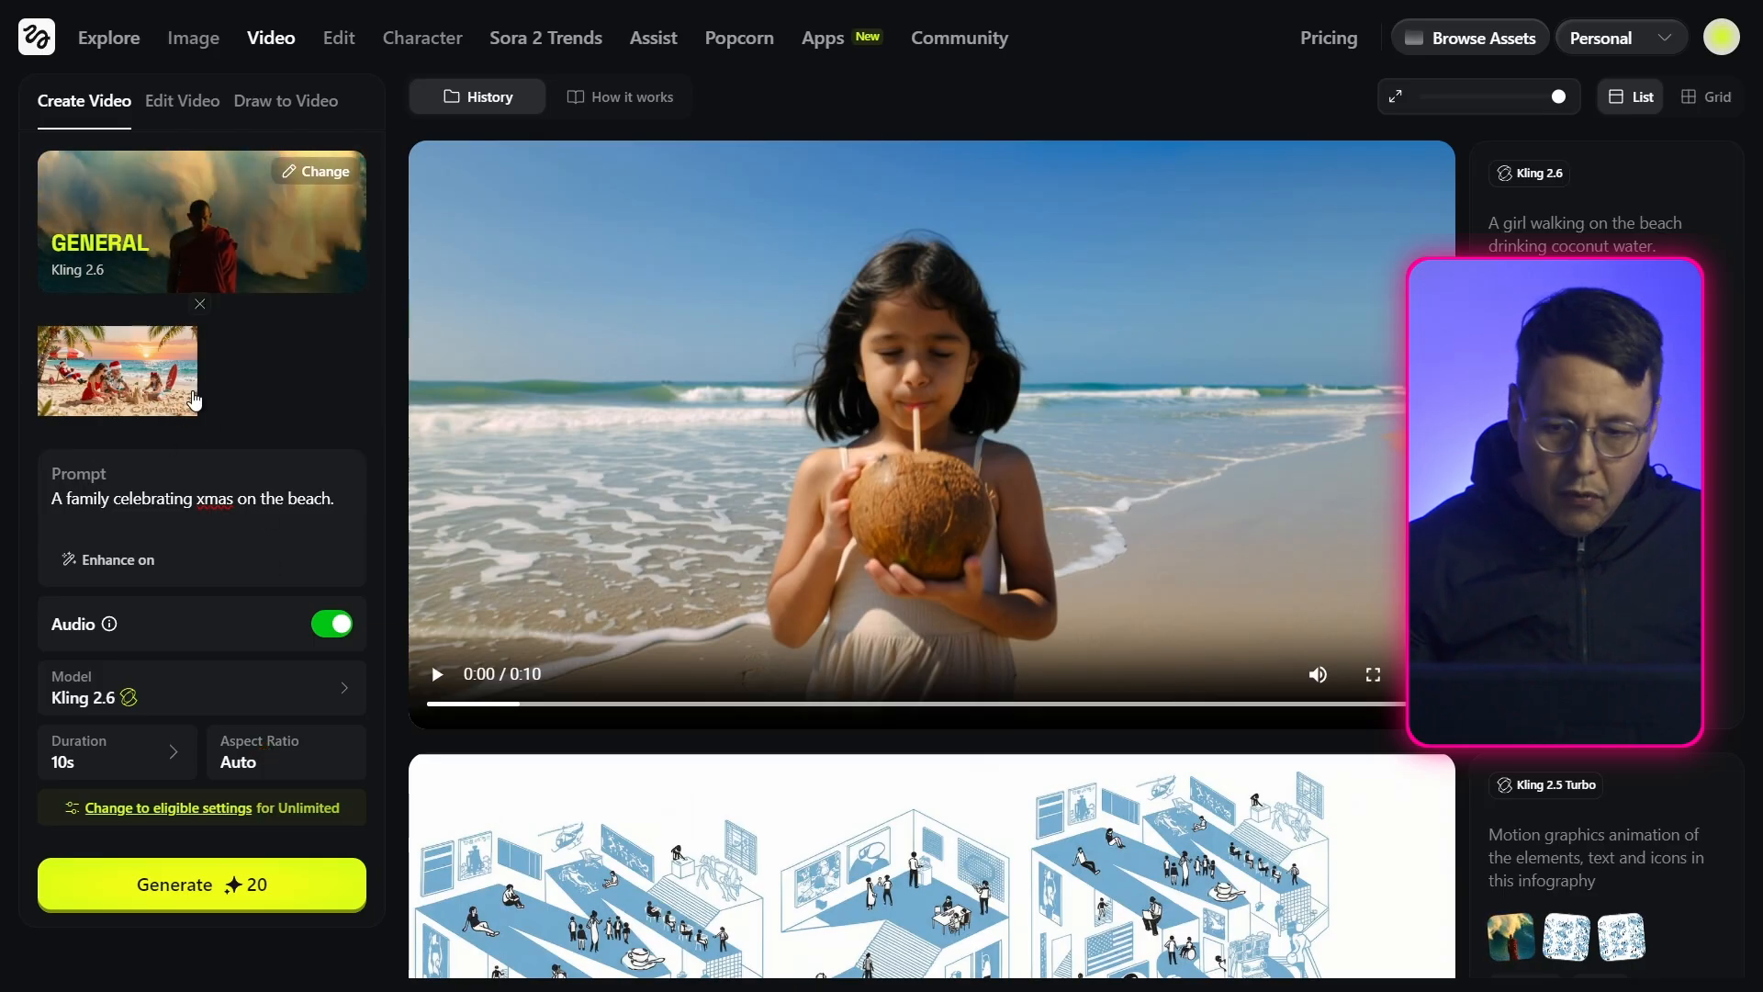
{"action": "left_click", "coordinate": [196, 891]}
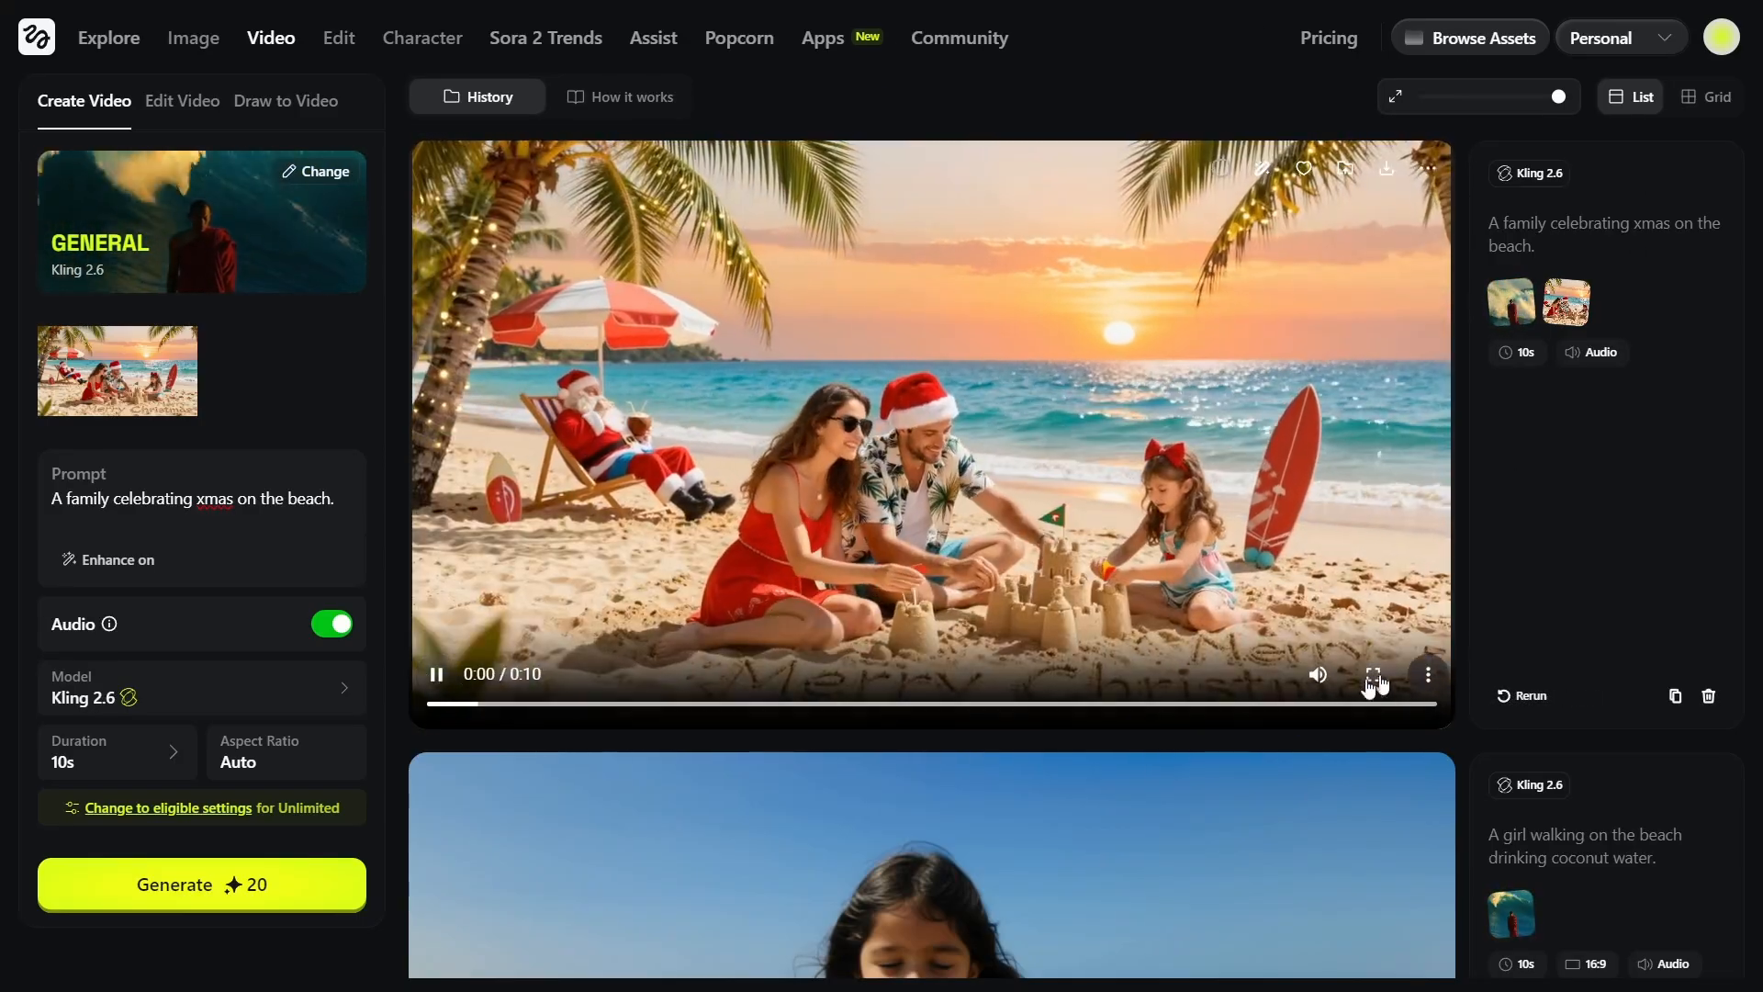
Play the generated Christmas beach video in full screen
{"action": "left_click", "coordinate": [1374, 679]}
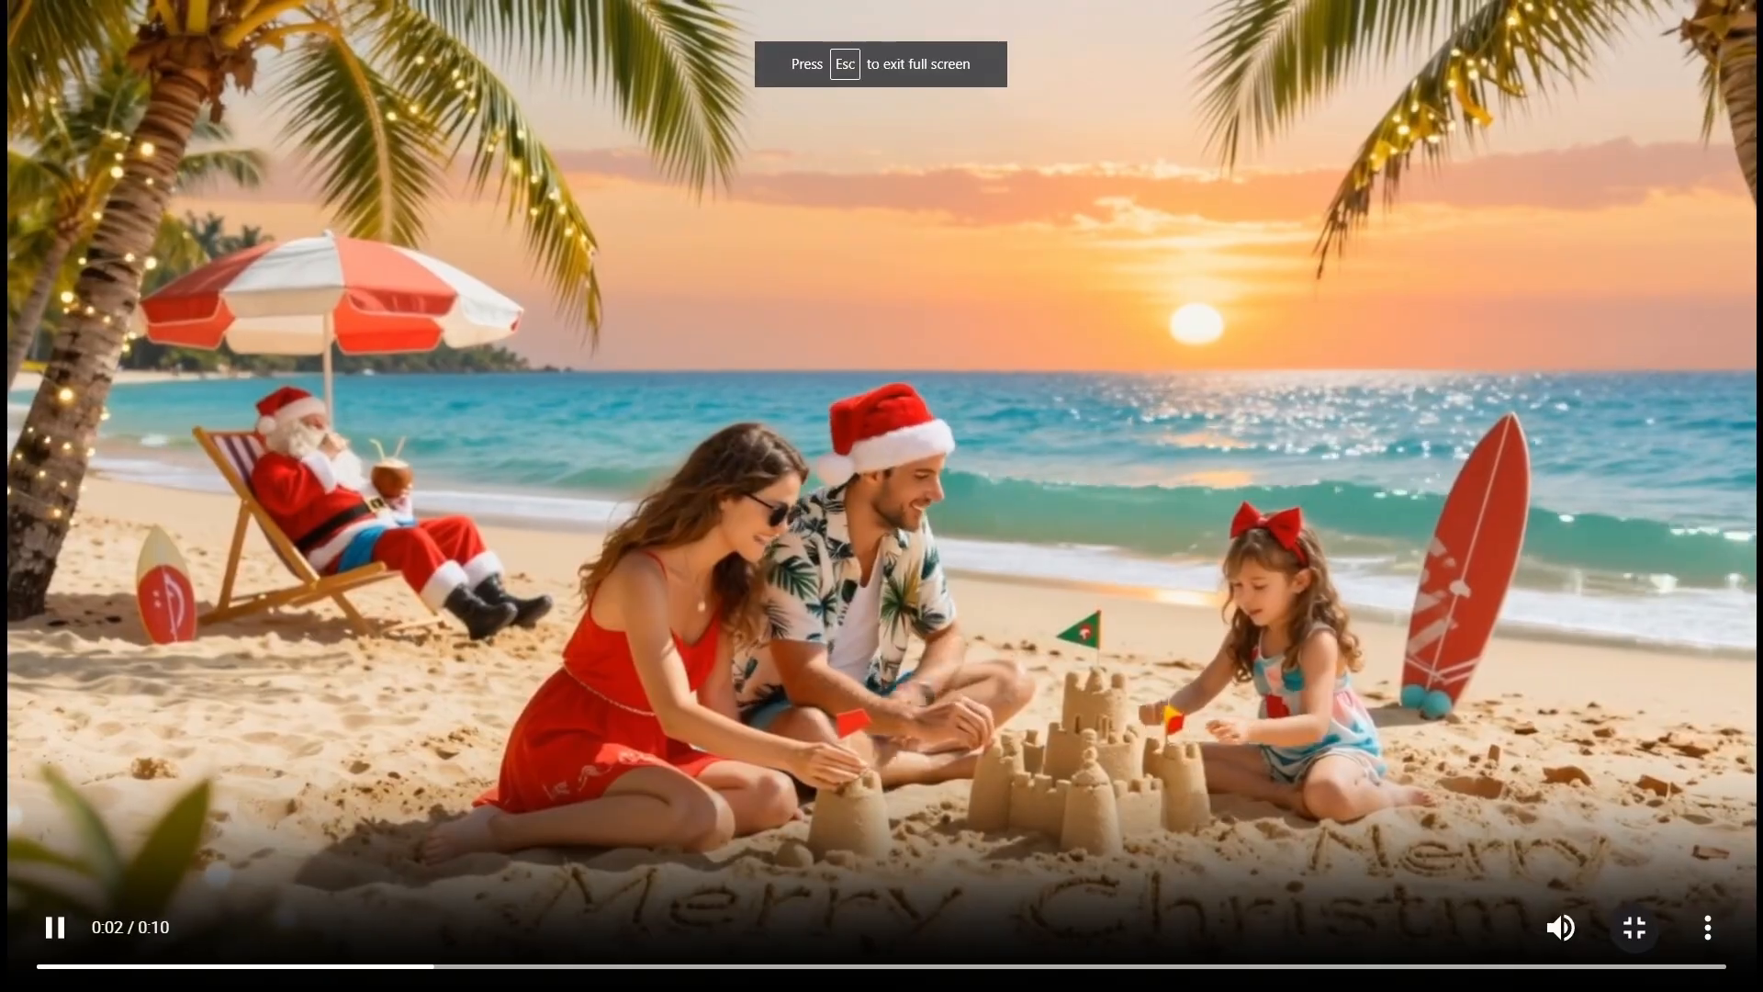